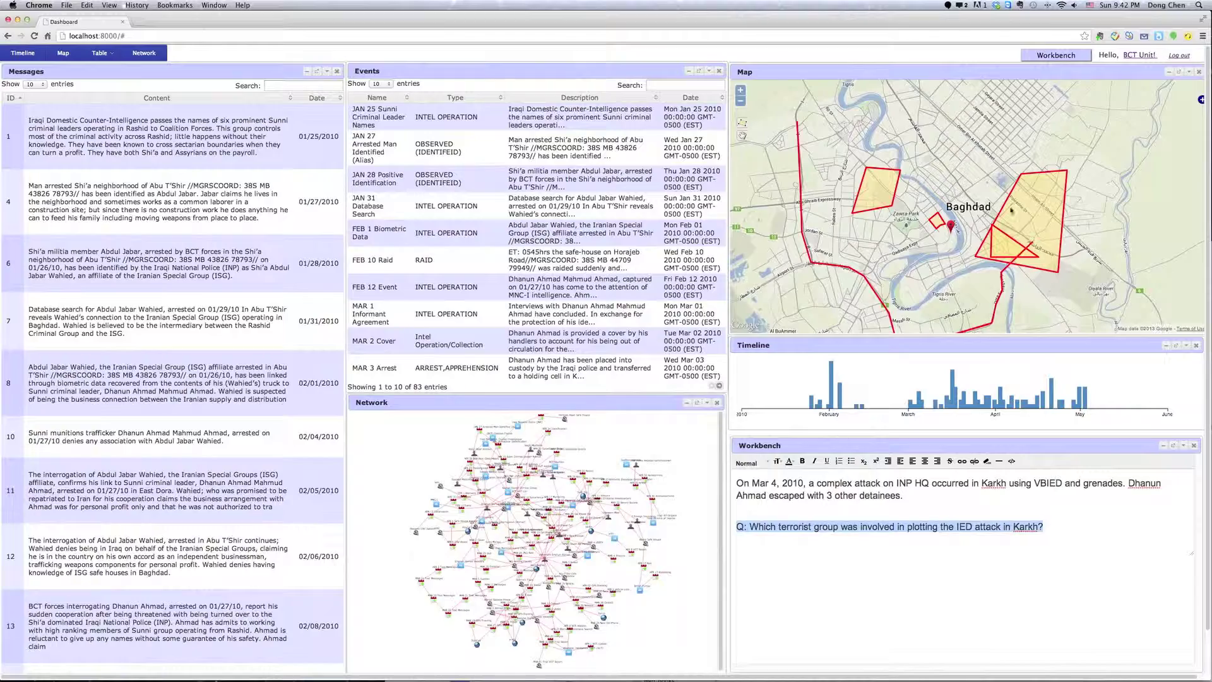
Step: Mark the selected line about the terrorist group behind the Karkh IED attack as a question
right_click(900, 529)
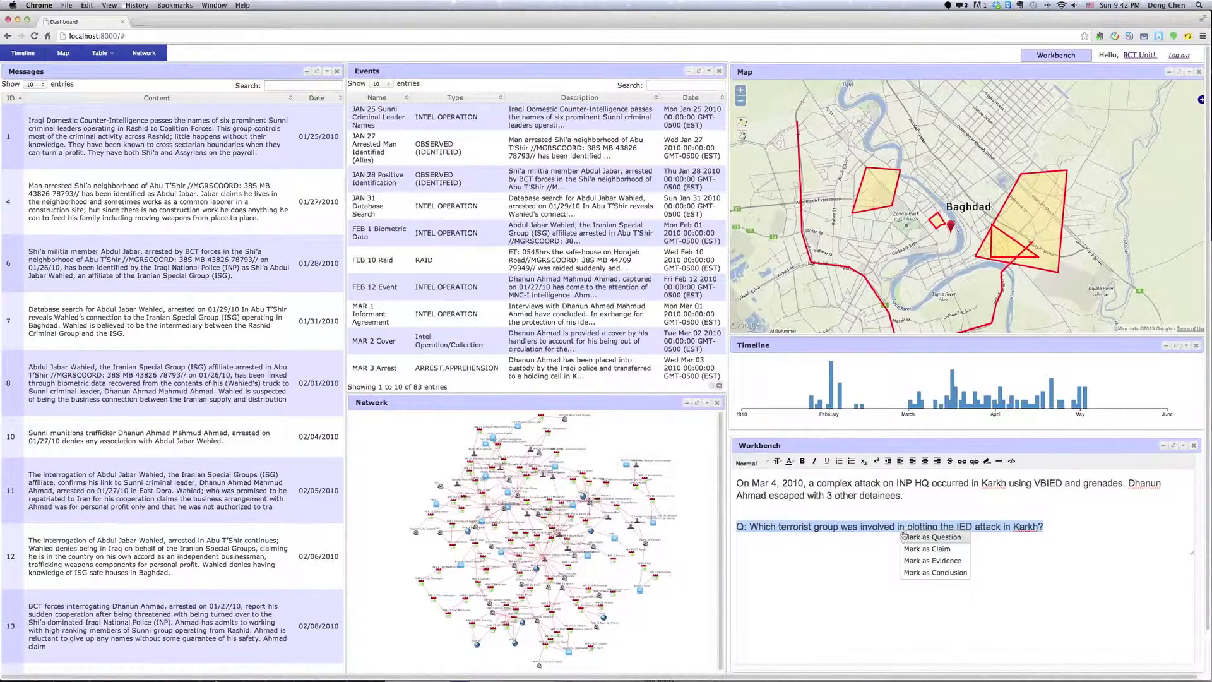
click(903, 536)
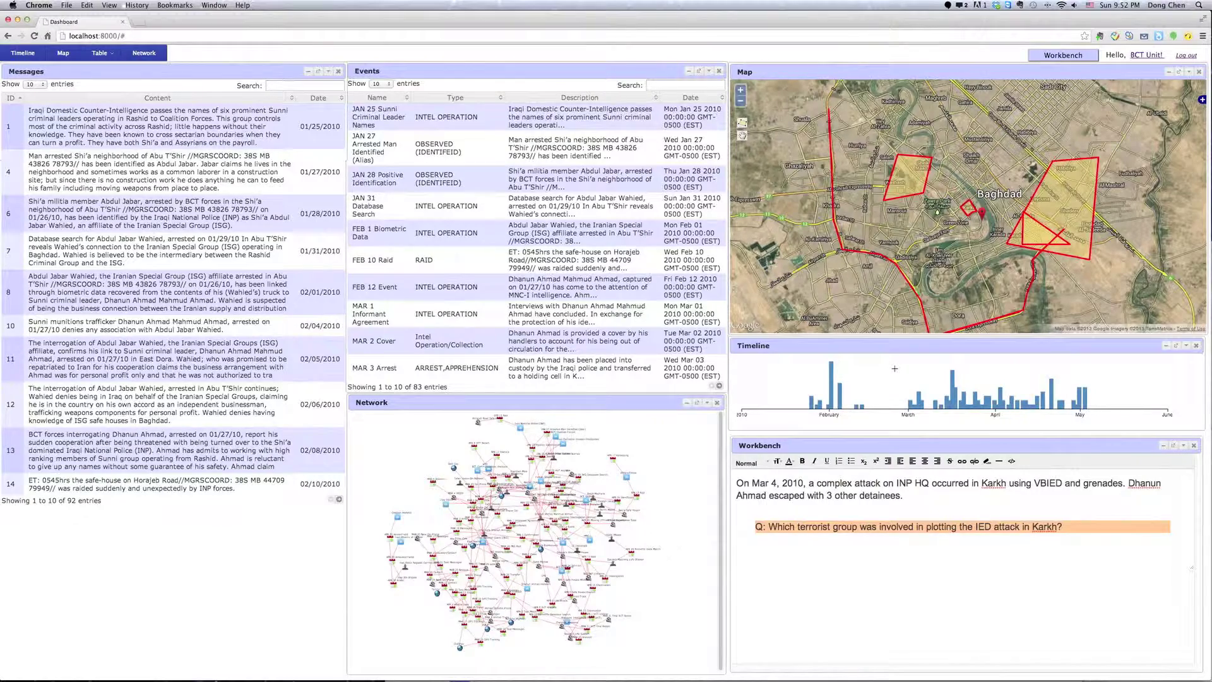
Step: Limit the timeline to the days around early March, sort the events by name in descending order, and select the MAR 4 Raid/Escape event
mouse_move(895, 366)
mouse_down()
mouse_move(922, 395)
mouse_move(926, 379)
mouse_move(932, 387)
mouse_up()
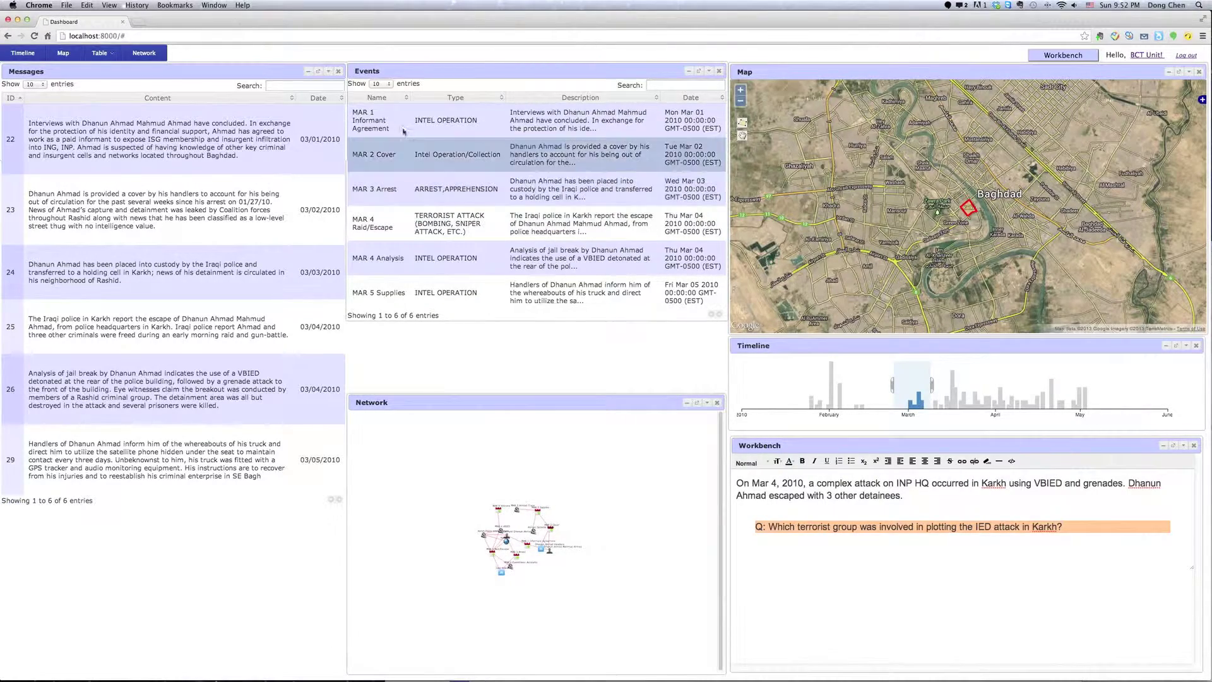
click(386, 98)
click(386, 99)
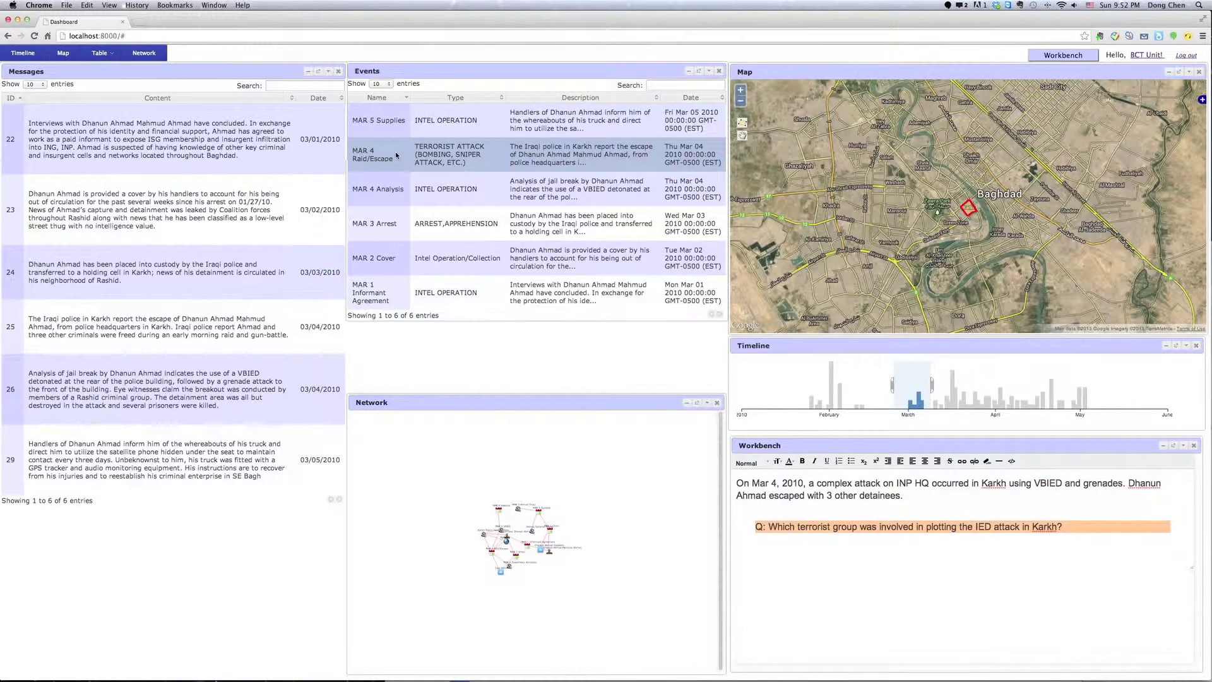
click(395, 156)
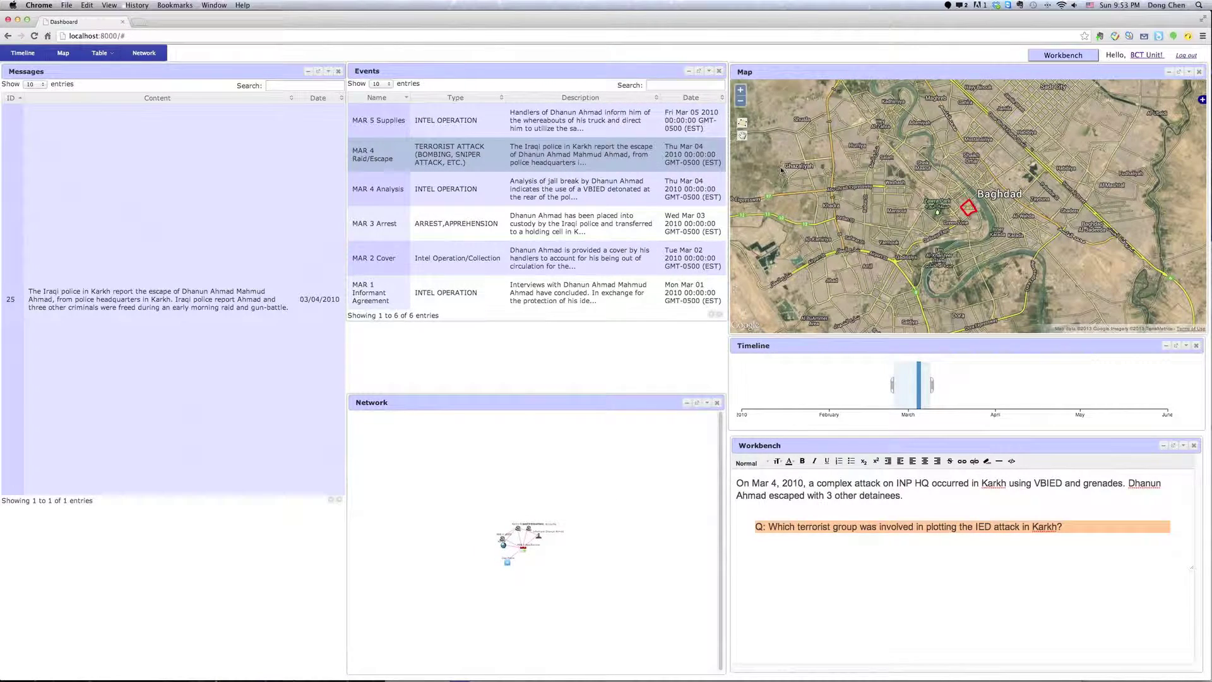
Step: Examine the outlined Karkh area on the map and spread out the network nodes linked to the MAR 4 Raid/Escape event
click(740, 90)
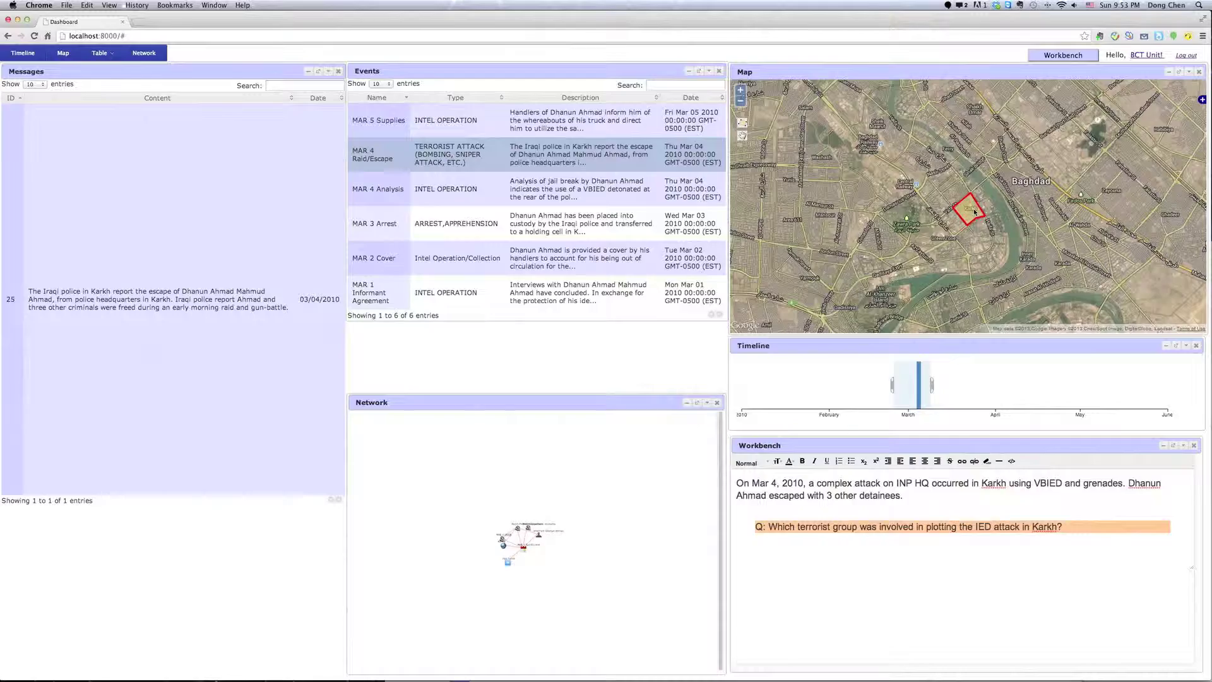
scroll(975, 213, up, 1)
scroll(975, 213, up, 1)
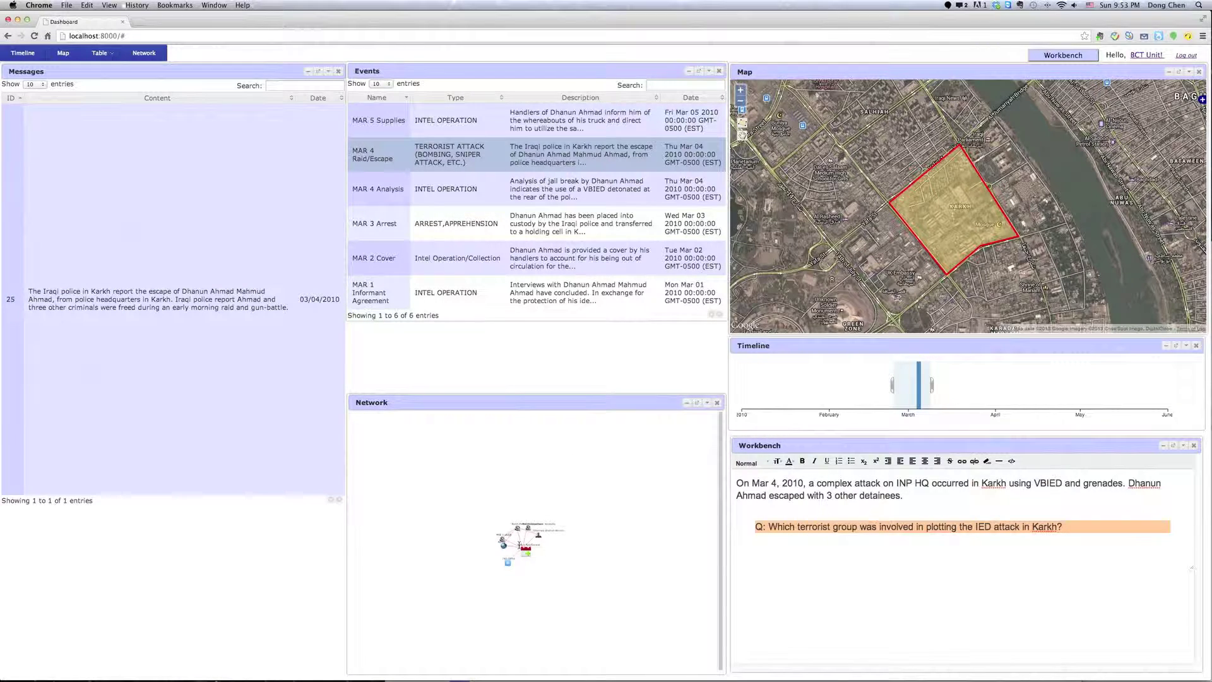
scroll(519, 544, up, 10)
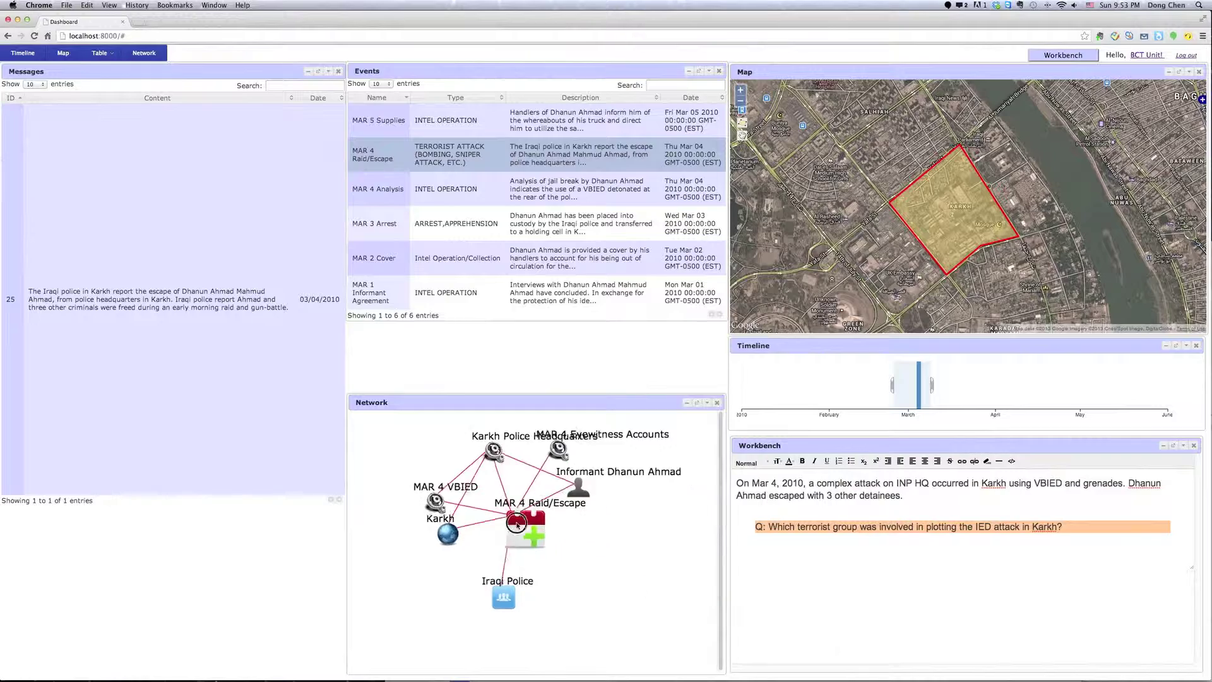
drag(489, 473, 599, 628)
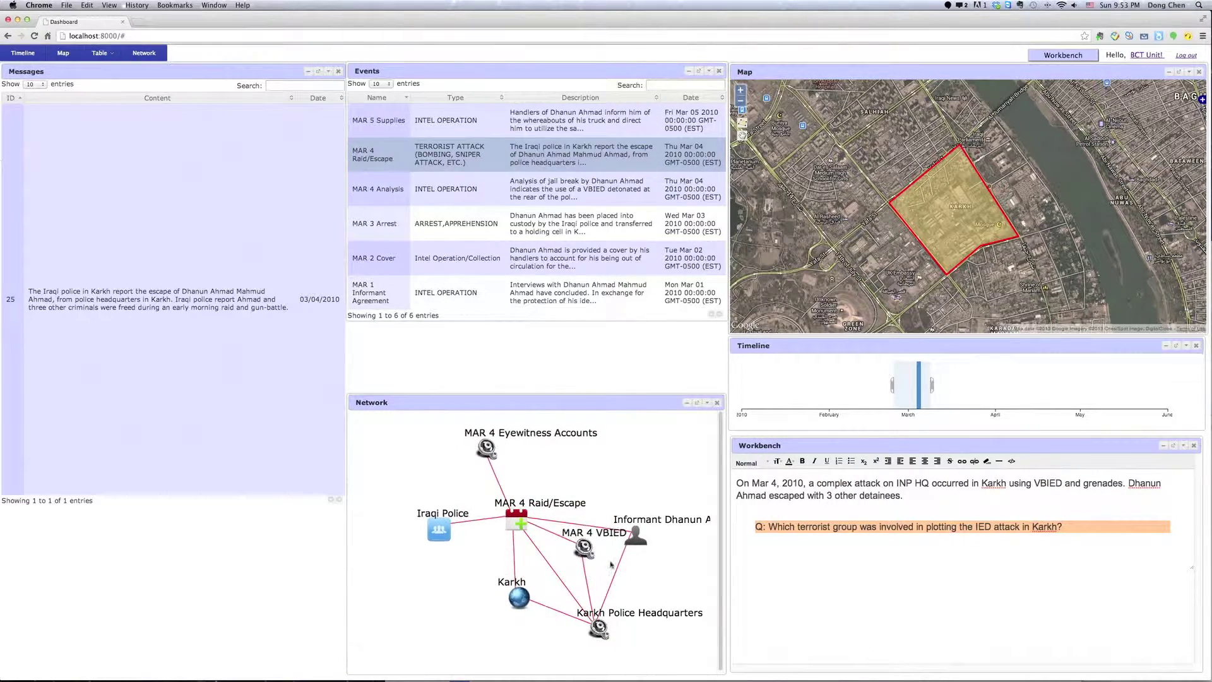
drag(685, 451, 598, 489)
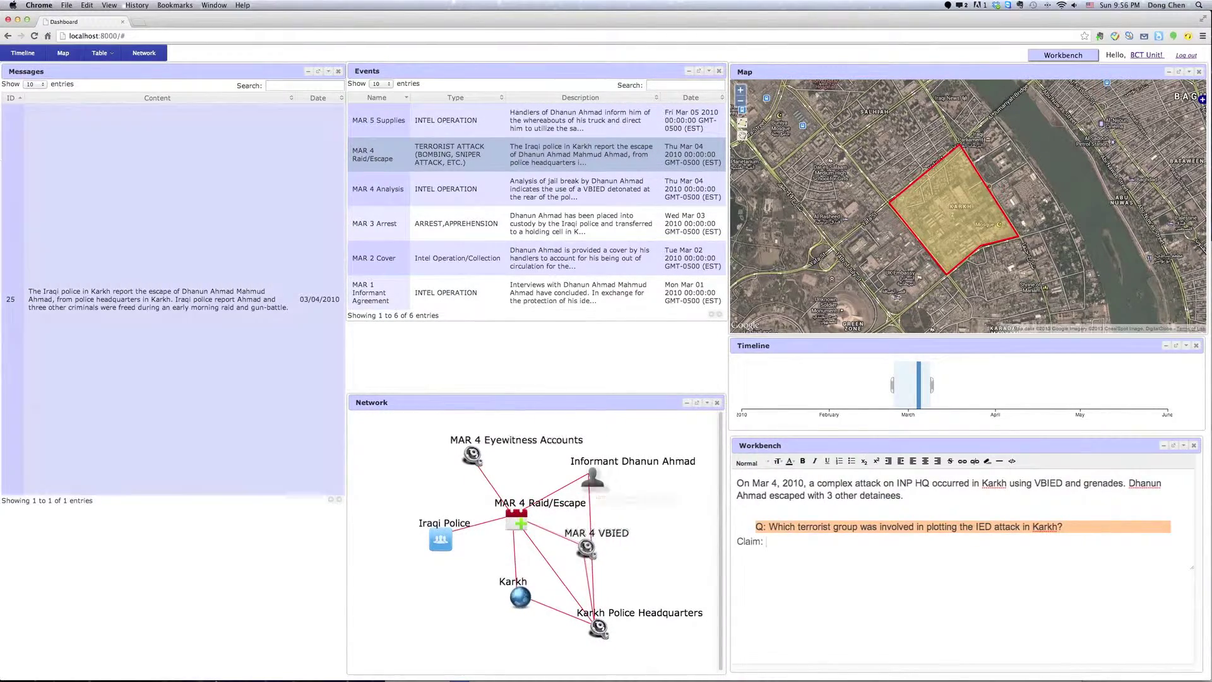
Step: Complete the claim line with "A terrorist group associated with Informant" plus the informant's name, and mark the line as a claim
text(terrorist group as)
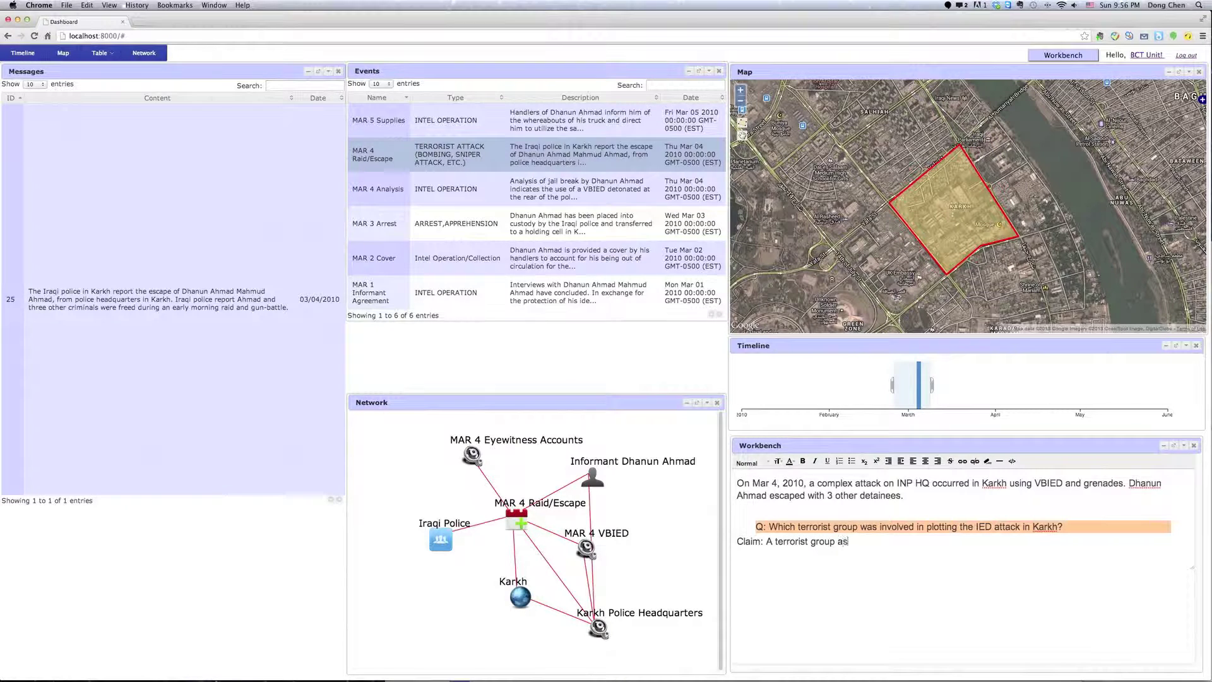
text(sociated with Informant Dhanun Ahmad)
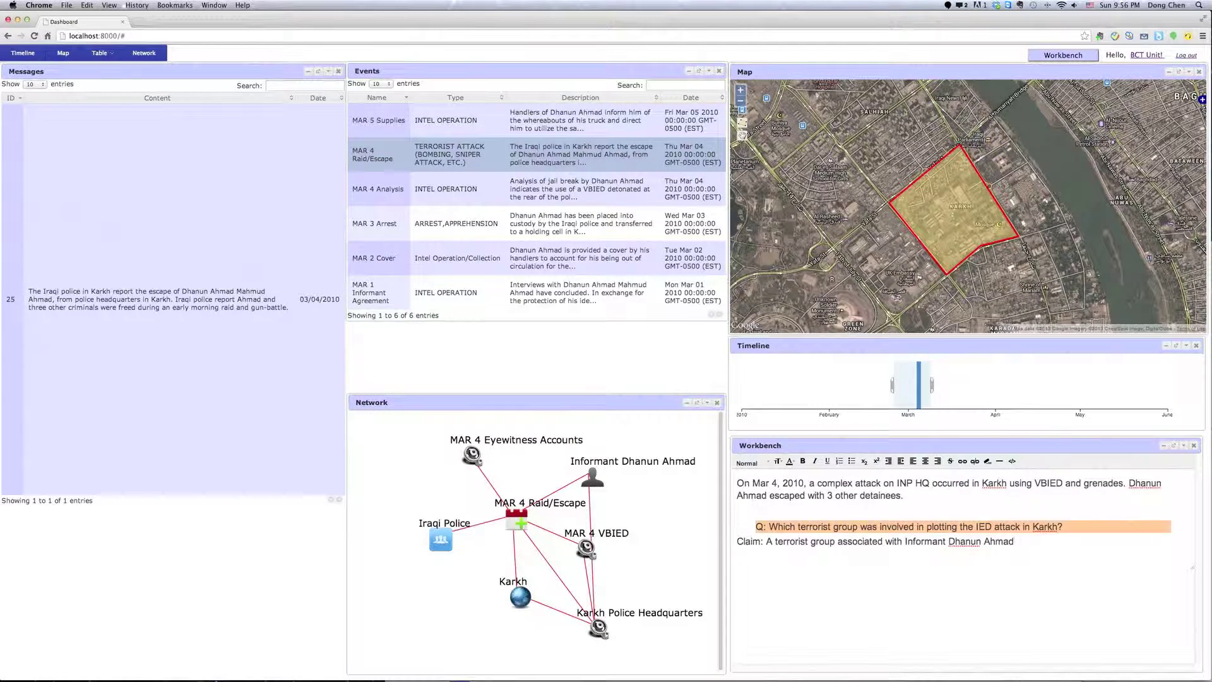
key(shift+super+Left)
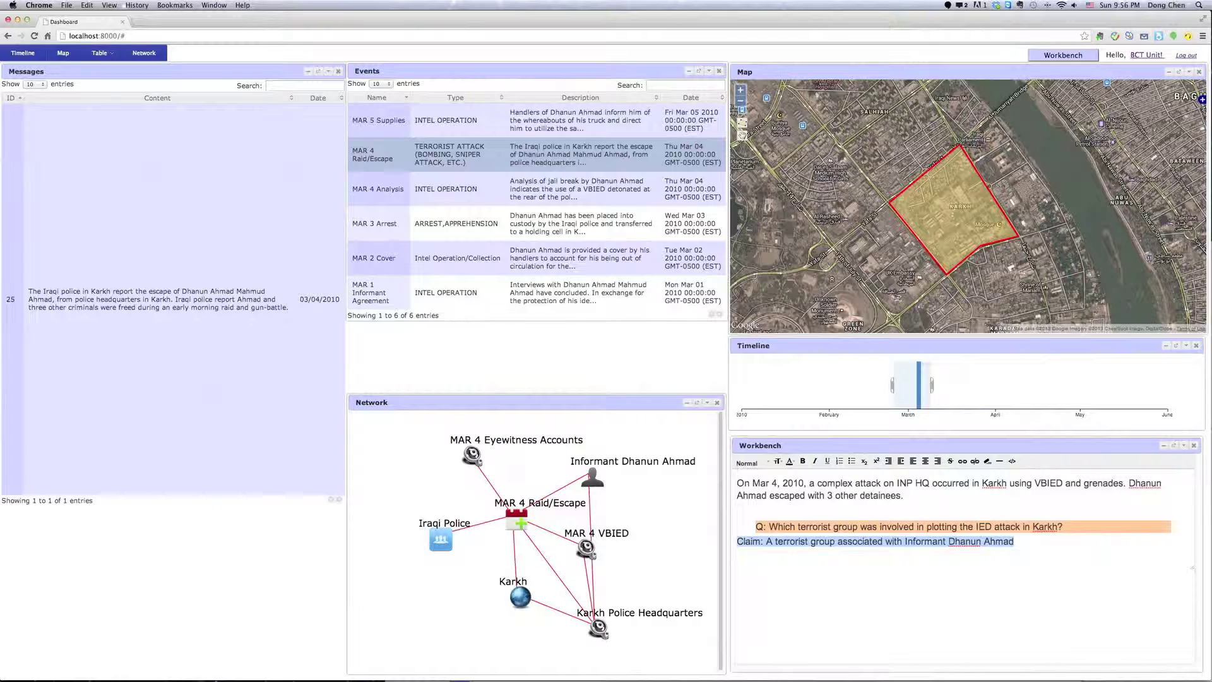
right_click(818, 543)
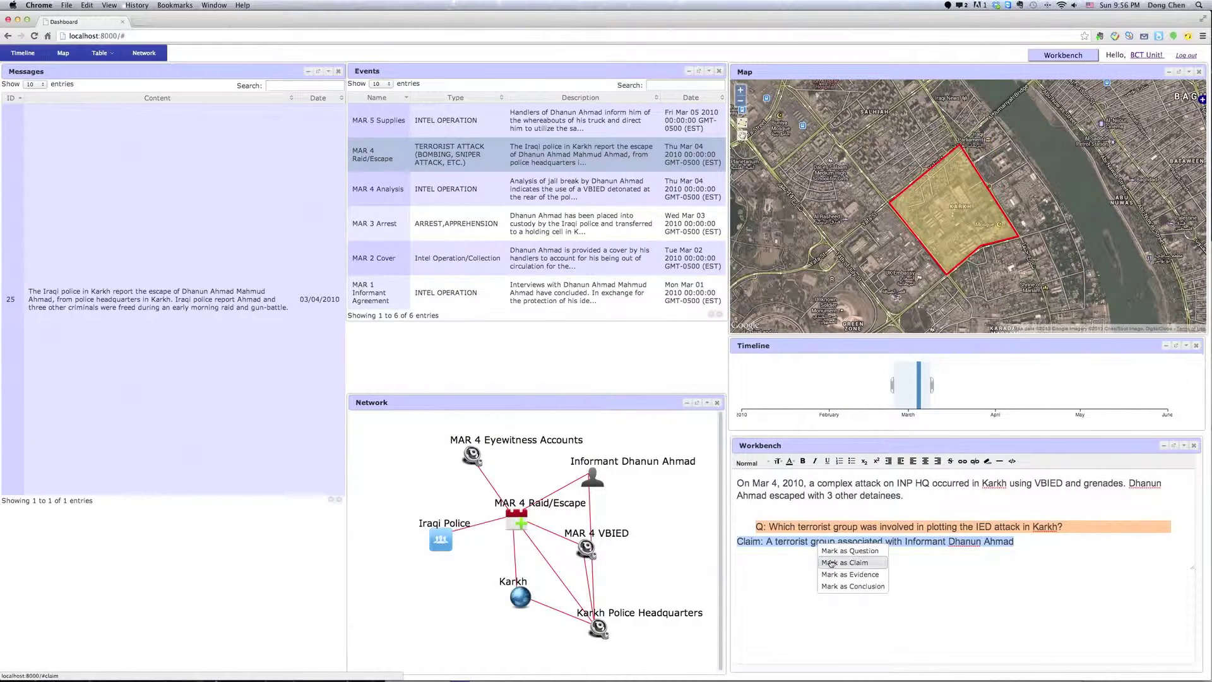
click(831, 563)
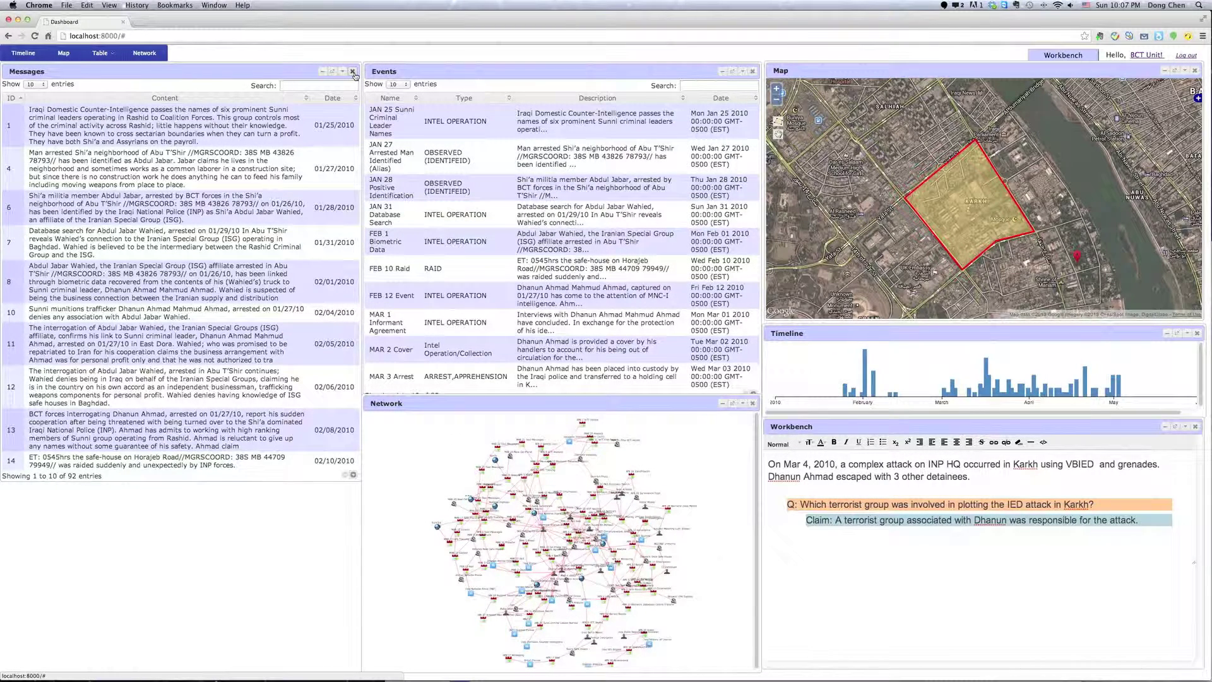
Step: Replace the Messages table on the dashboard with the People table
click(353, 72)
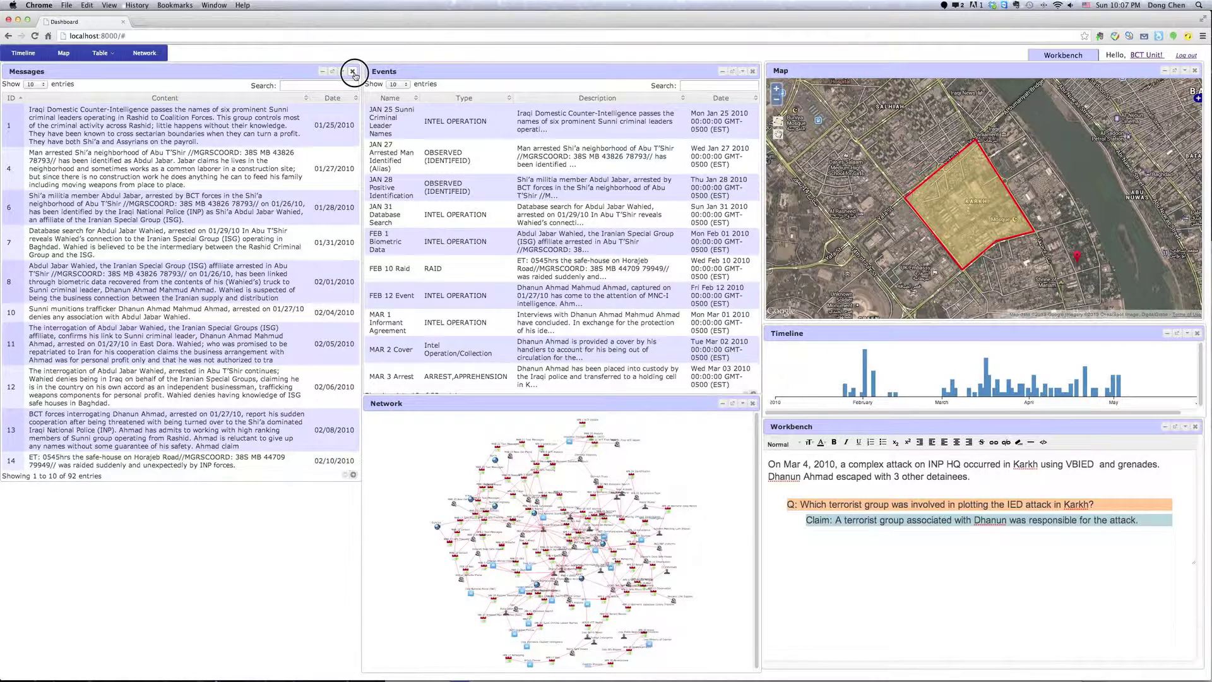
click(101, 58)
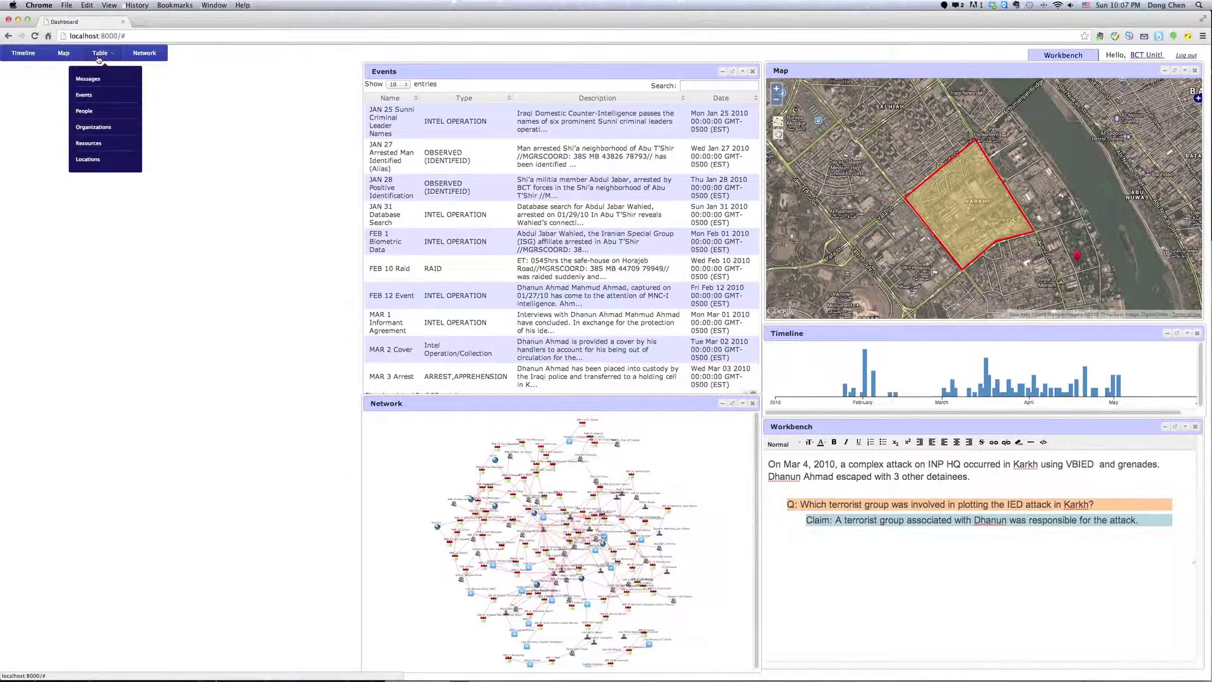
click(93, 111)
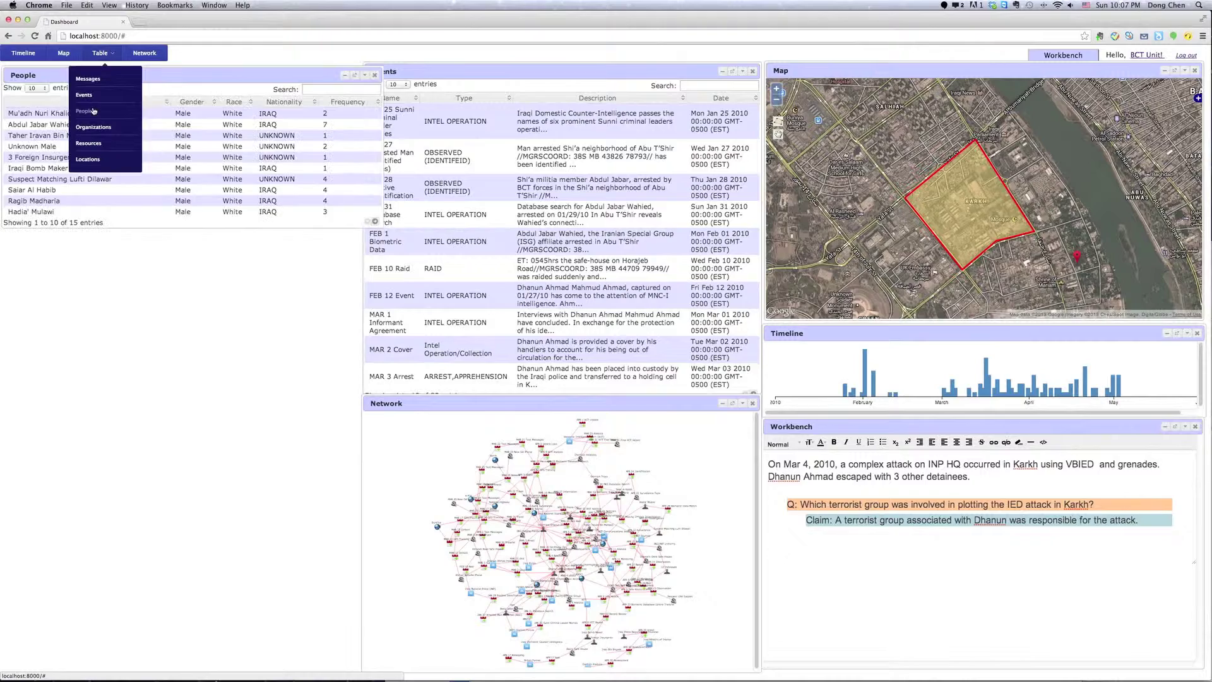
Step: Search the People table for the informant's first name and select the entry labelled Informant
click(332, 90)
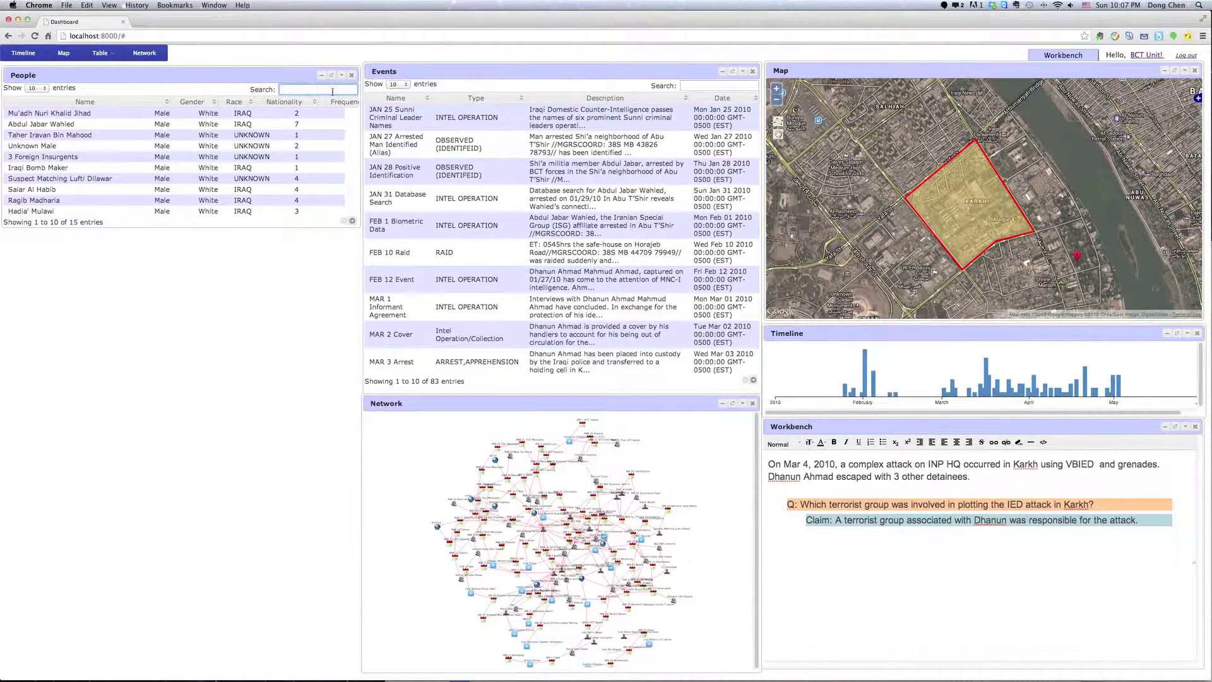
text(dh)
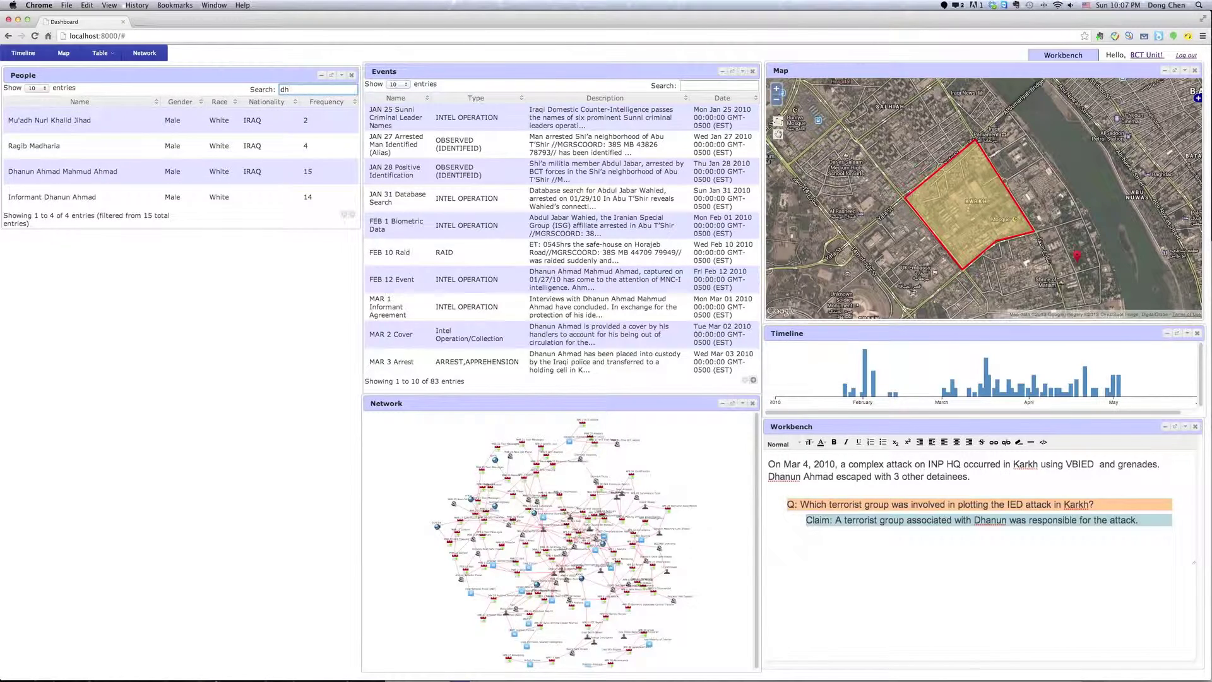
text(anun)
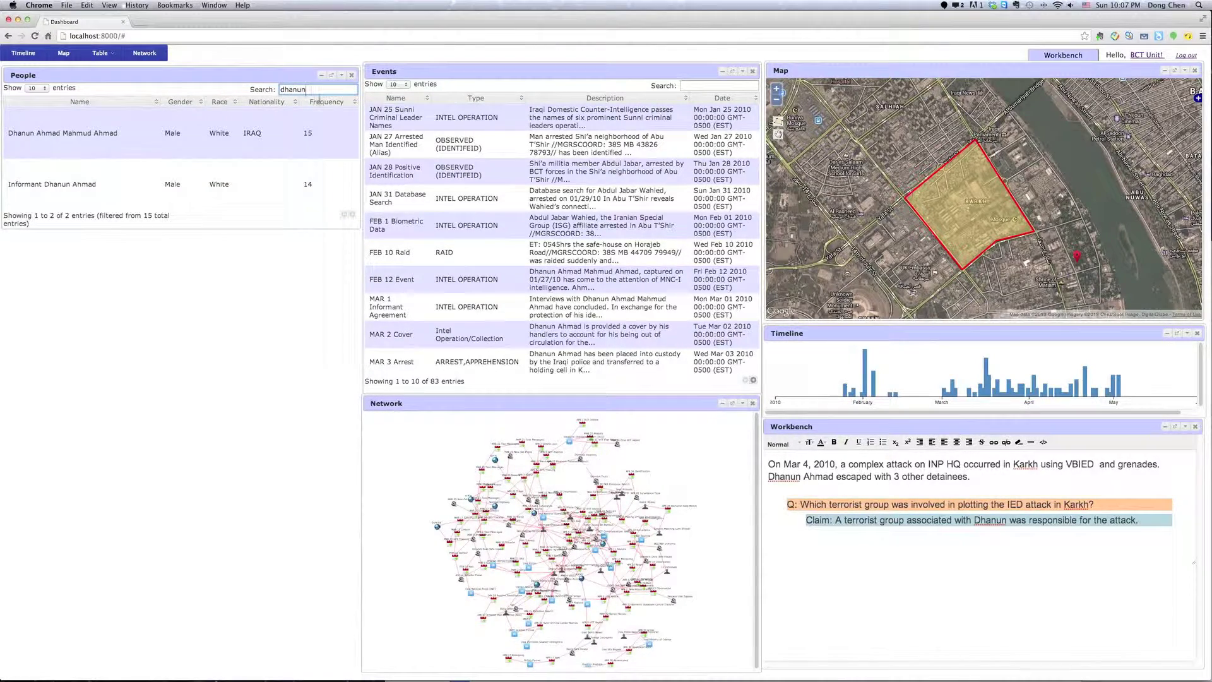
click(250, 193)
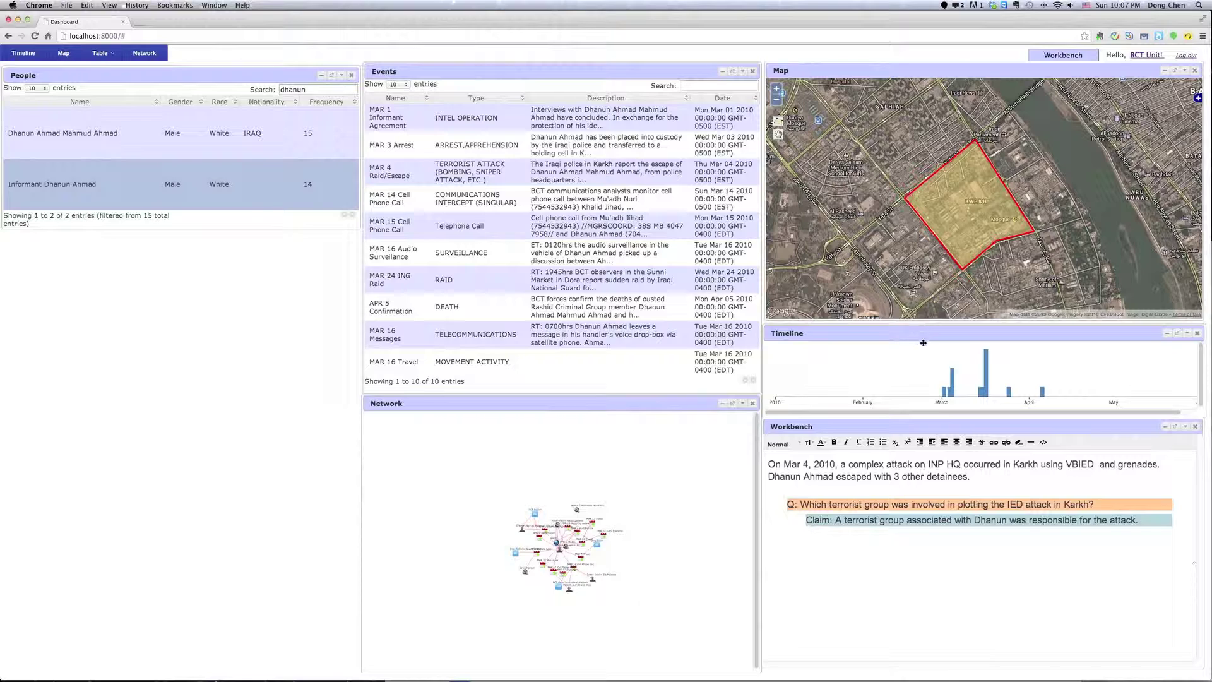
Step: Limit the timeline to the period around early March and examine the informant's connections in the network
drag(925, 359, 966, 364)
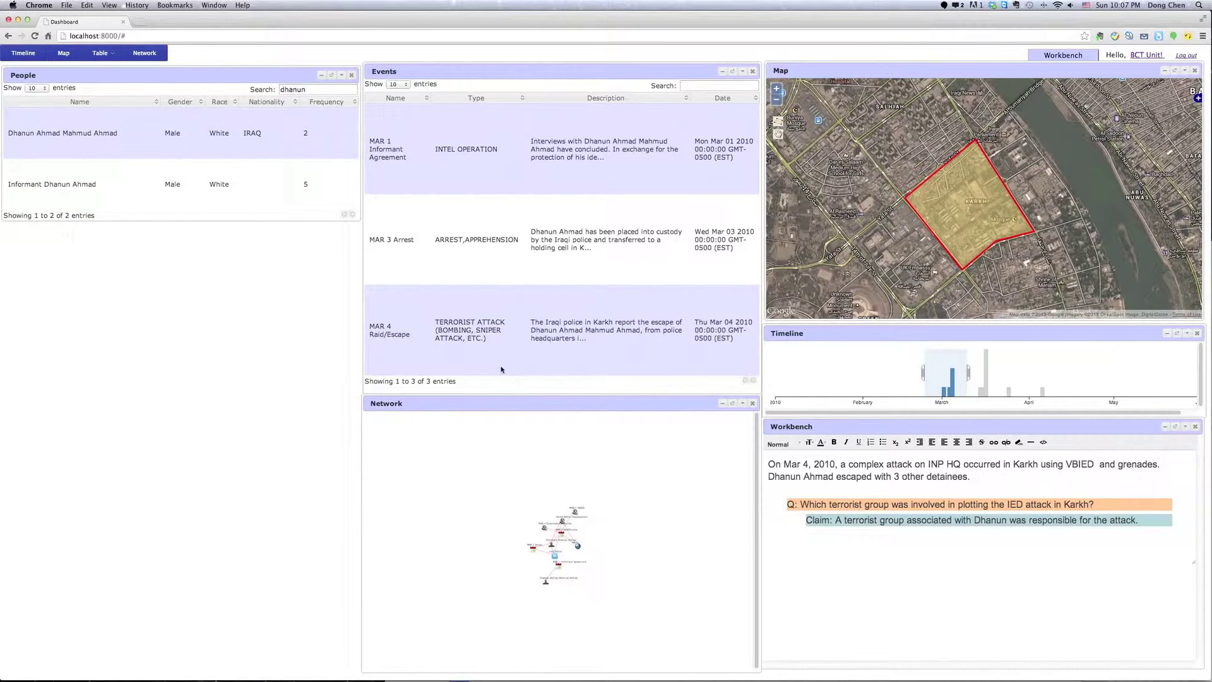
scroll(557, 547, up, 5)
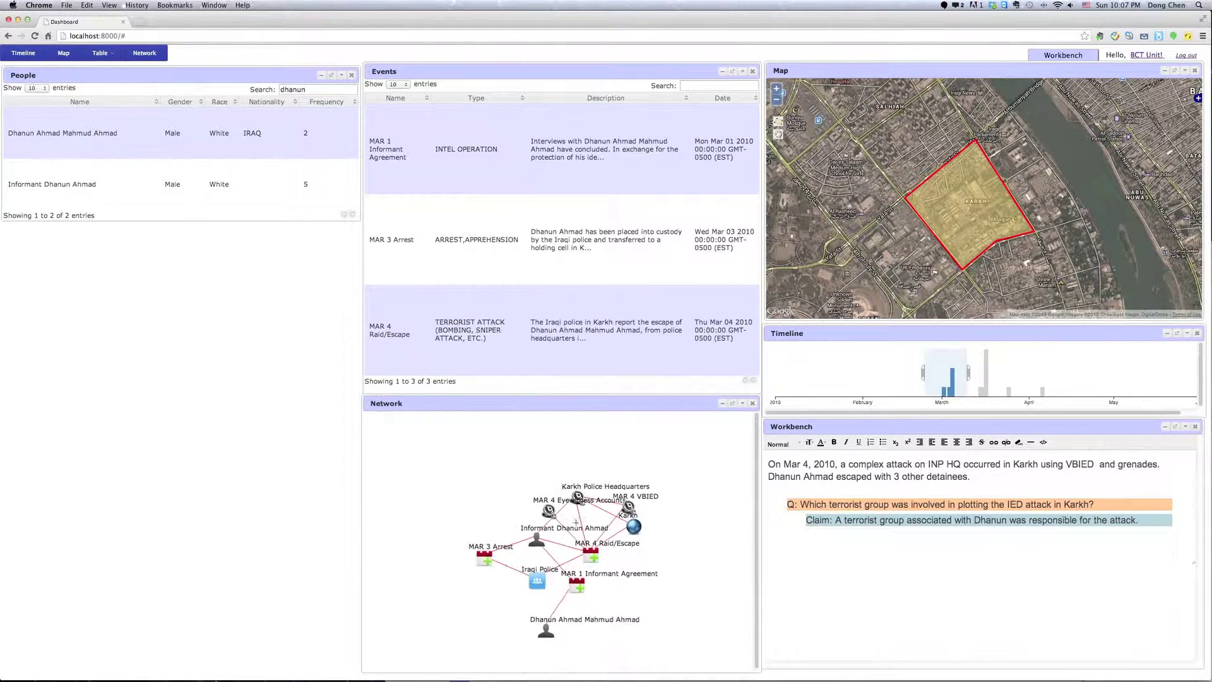
scroll(558, 544, down, 3)
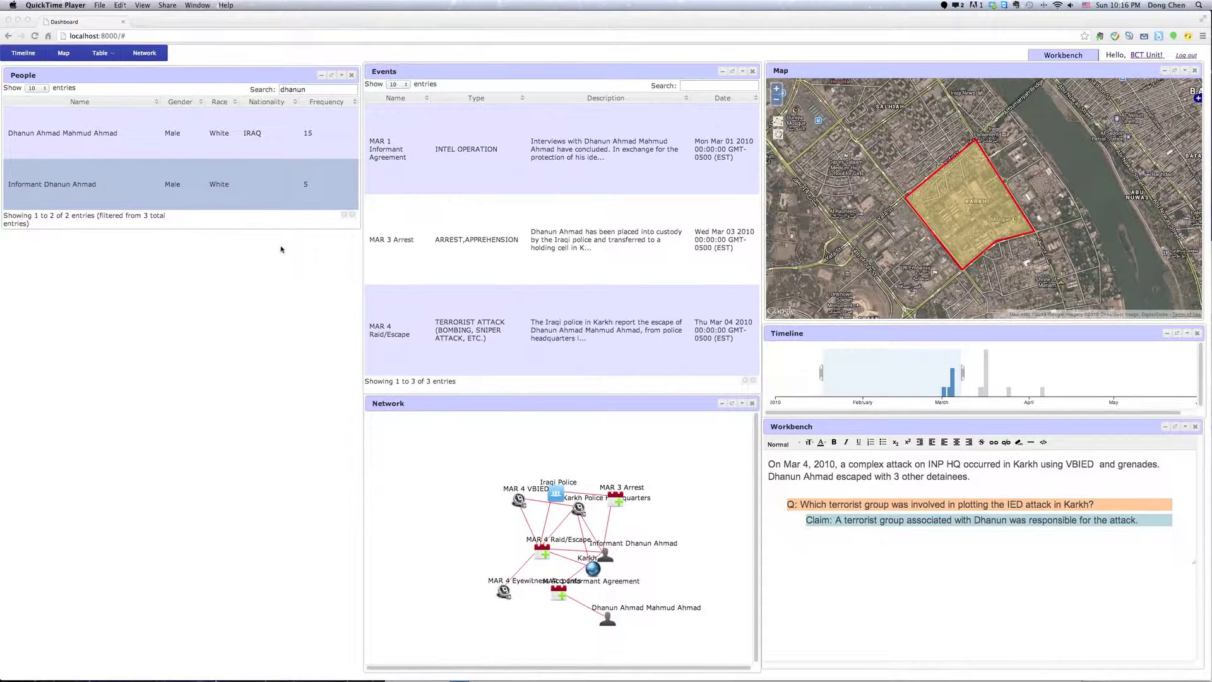
Step: Clear the informant selection in the People table and move the Iraqi Police node away from the crowded Karkh nodes in a maximized Network view
click(256, 192)
click(187, 194)
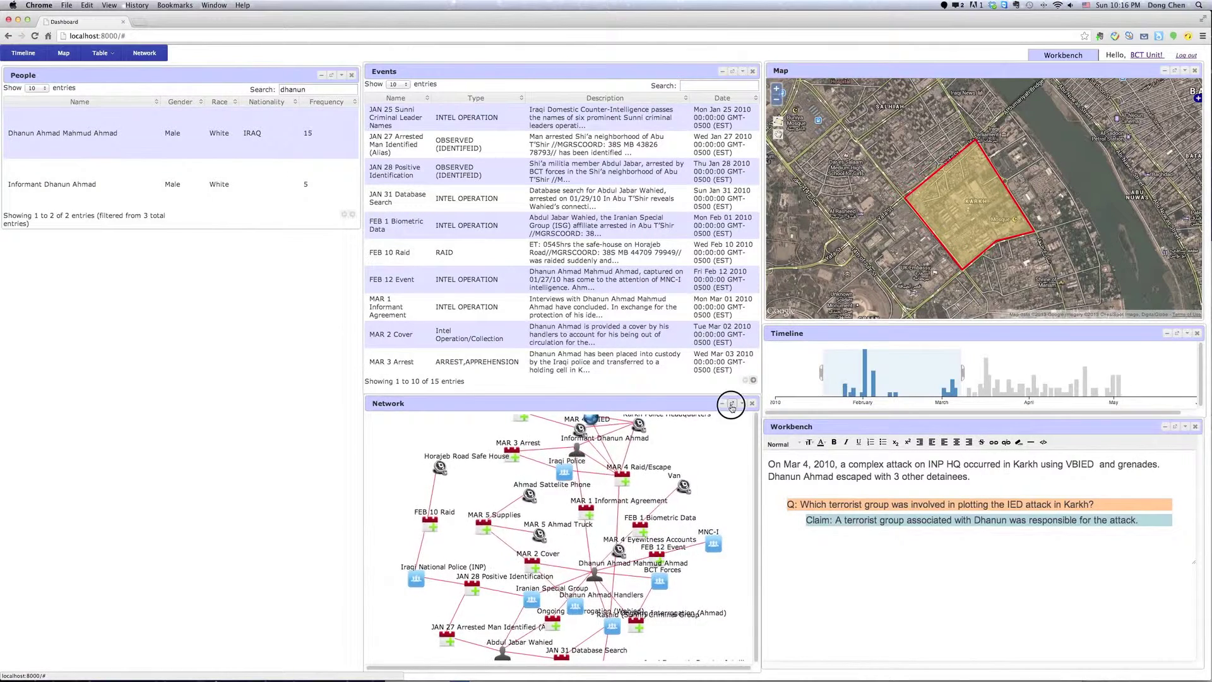
click(731, 404)
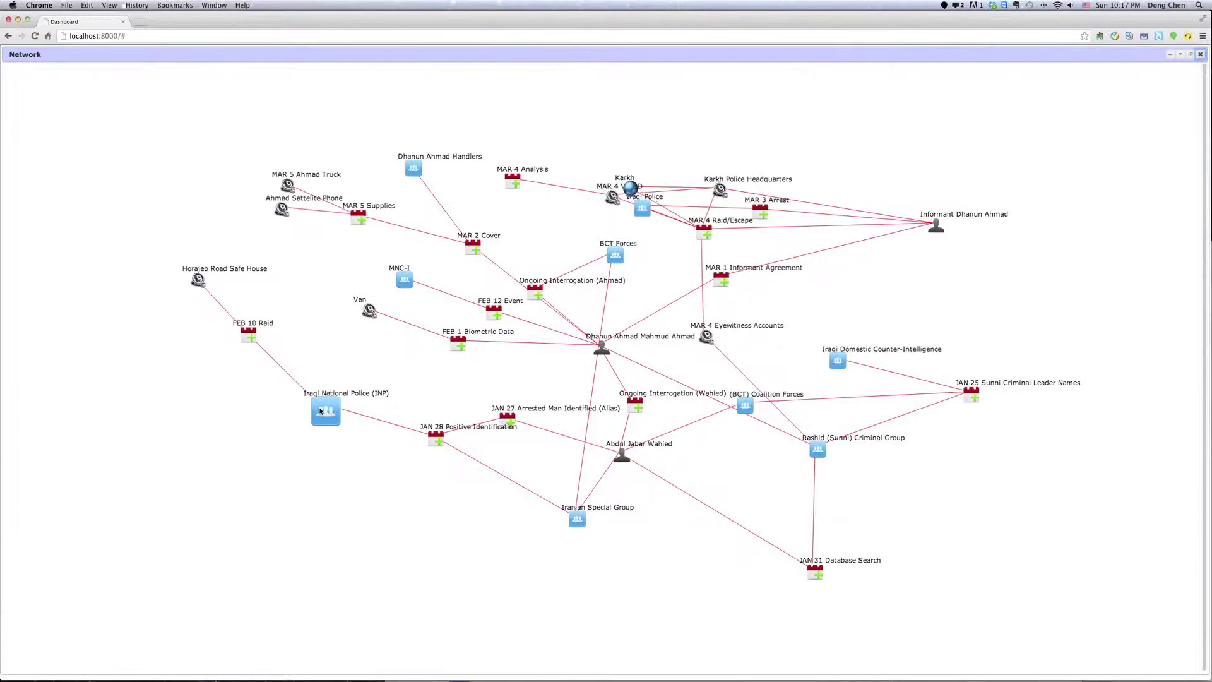
drag(650, 197, 838, 158)
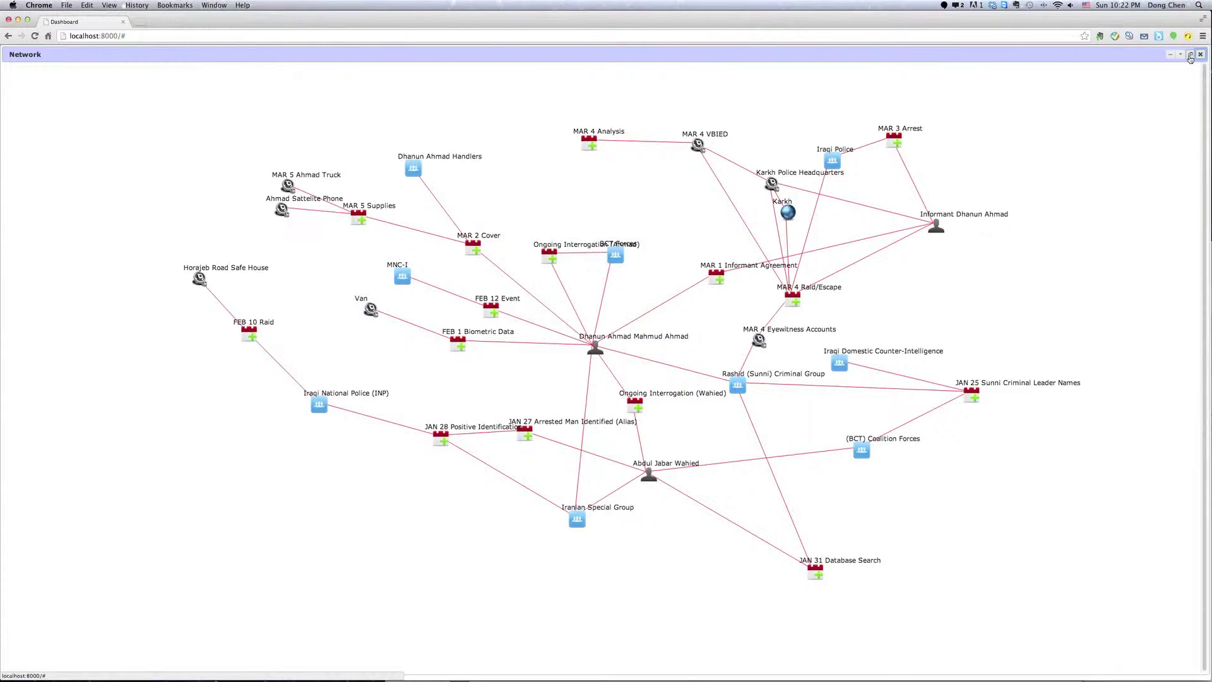
click(1190, 55)
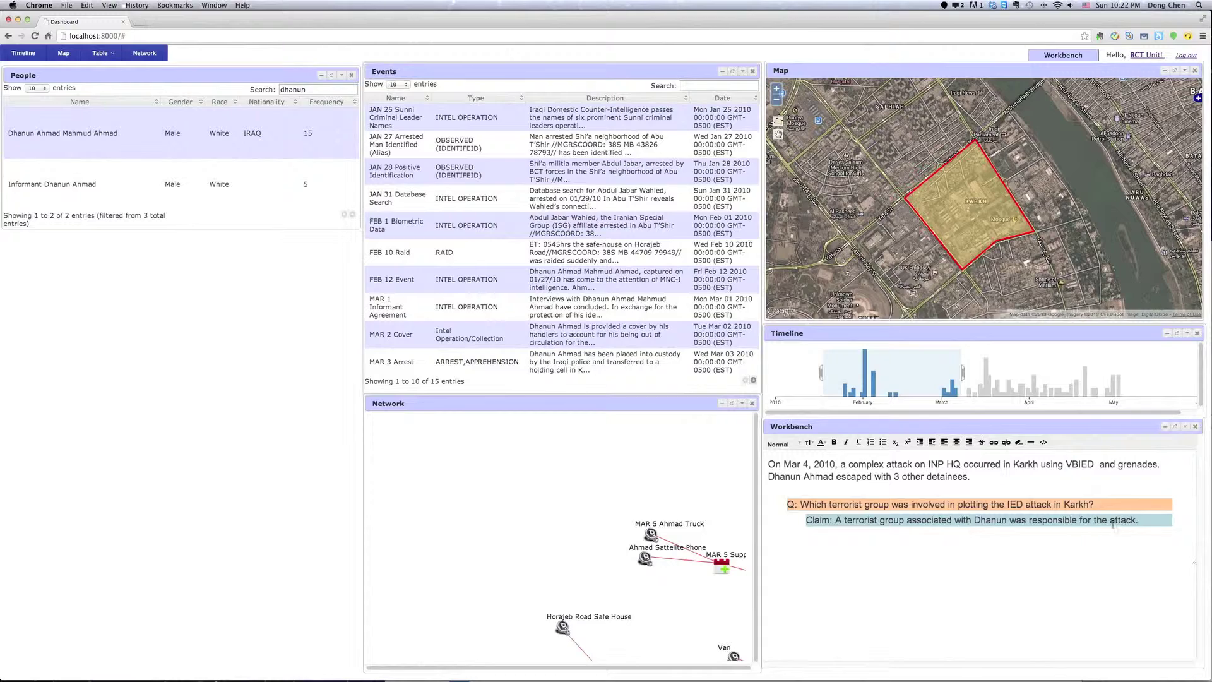
Step: Add a second claim line reading "Rashid (Sunni) Criminal Group and Iranian Special Group might be involved"
click(1152, 519)
key(Return)
text(Rashid ()
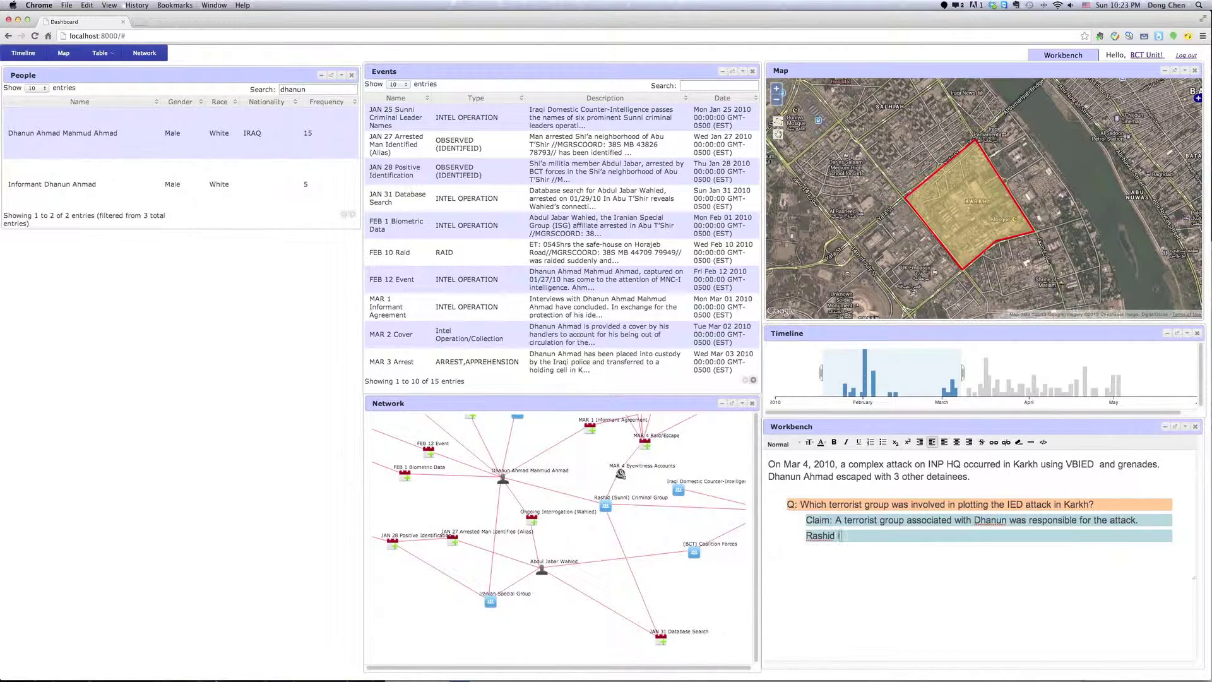
text(Sunni) Criminal Group and Ira)
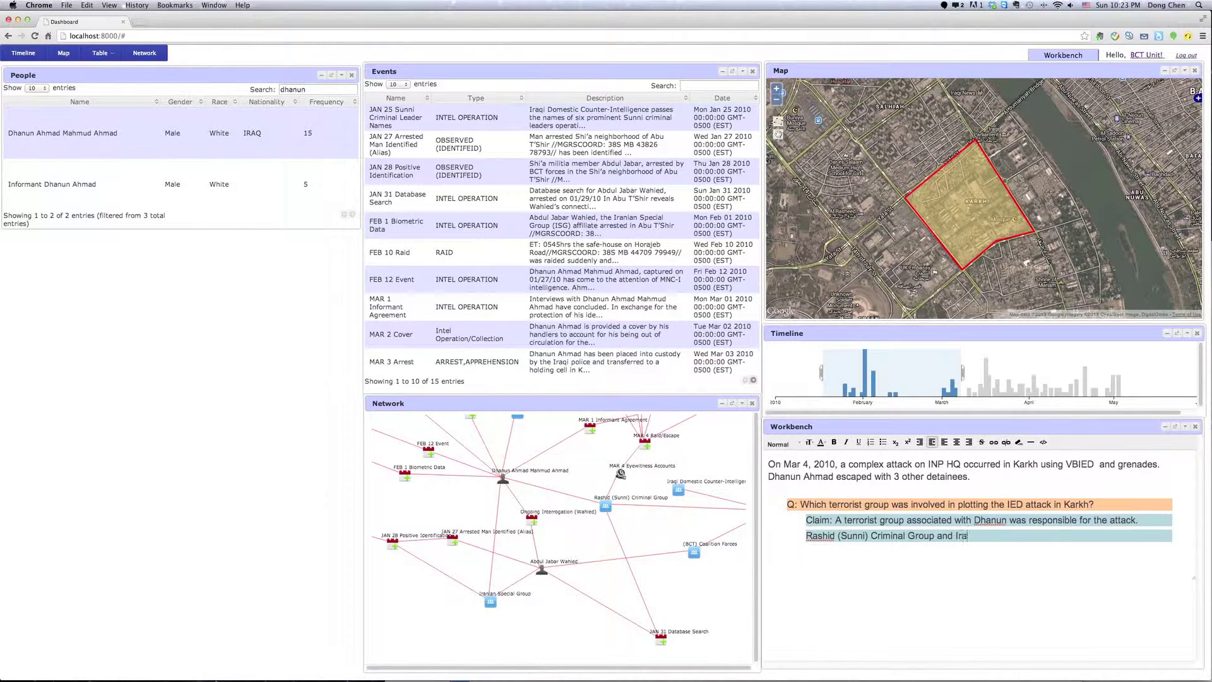
text(nian Special Group might be involved)
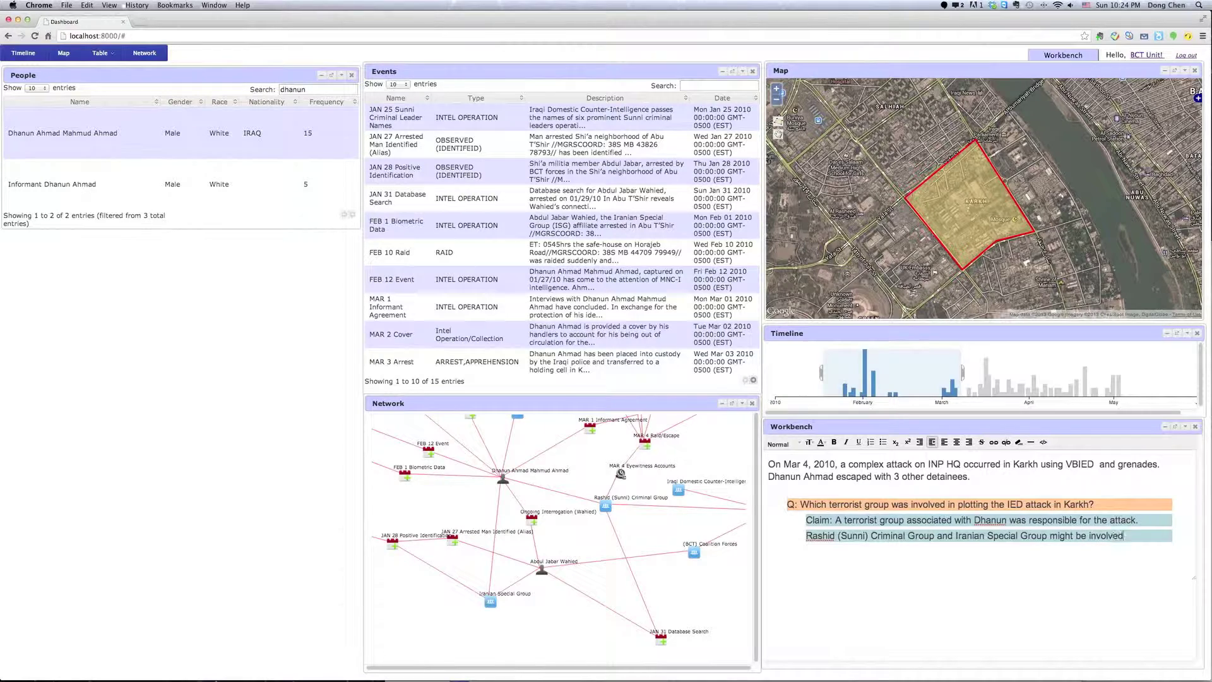
Step: Add two "+" lines: the informant "is associated with two groups" and "Rashid (Sunni) Criminal Group was claimed to be witnessed to conduct the attack"
key(Return)
text(+ Dhanun is associated with two groups)
key(Return)
text(+ Rashi)
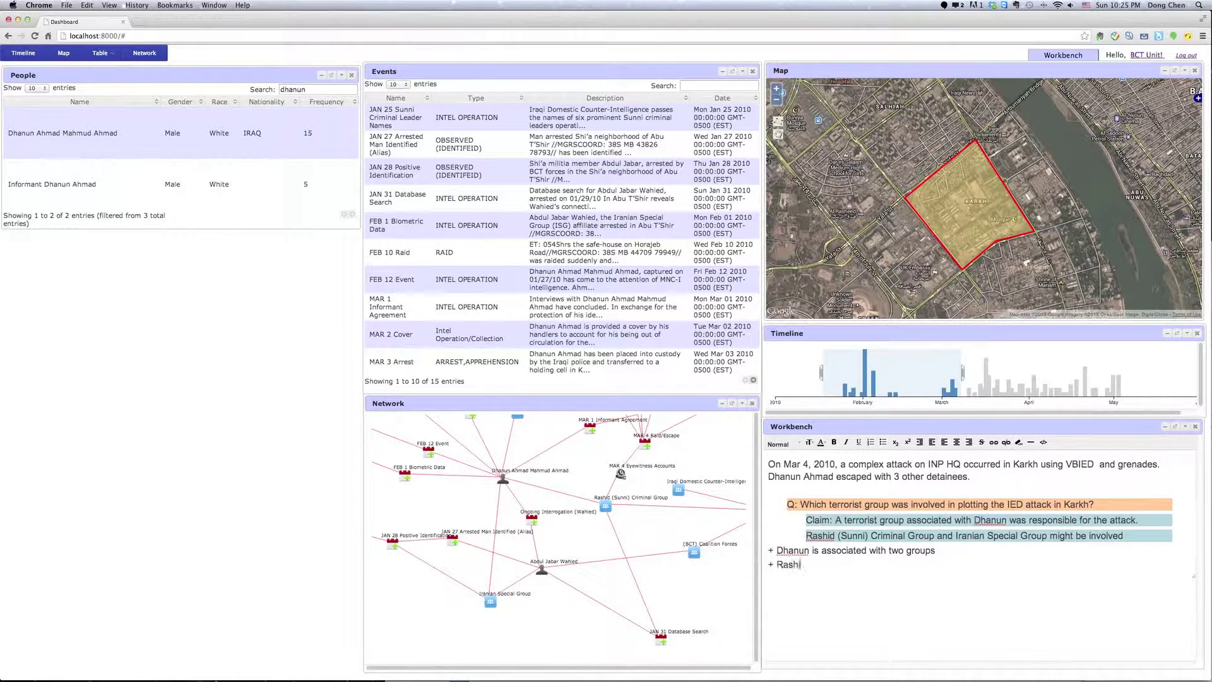
text(d (Sunni) Criminal Group was claimed to be)
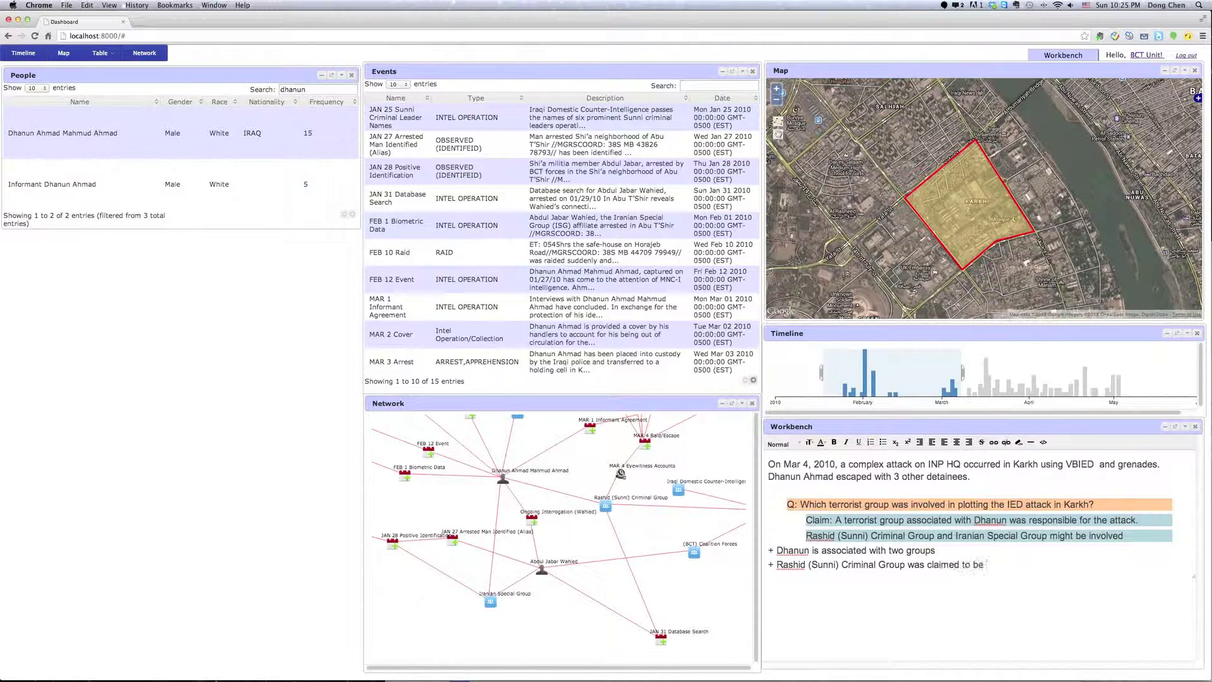
text( witnessed to conduct the attack)
Step: Add a "+" line stating that "Rashid (Sunni) Criminal Group and Iranian Special Group are closely linked through" the arrested associate, giving his full name
key(BackSpace)
key(BackSpace)
text(+ Rashid (Sunni) Crimi)
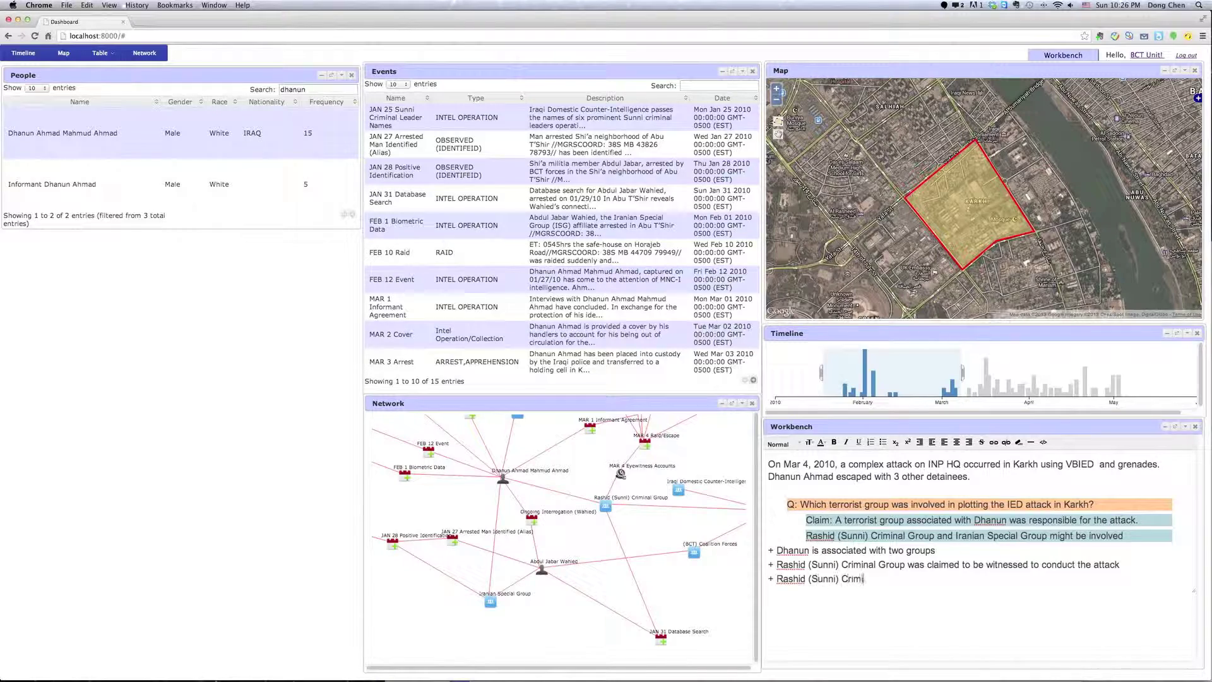
text(nal Group and Iranian Special Group)
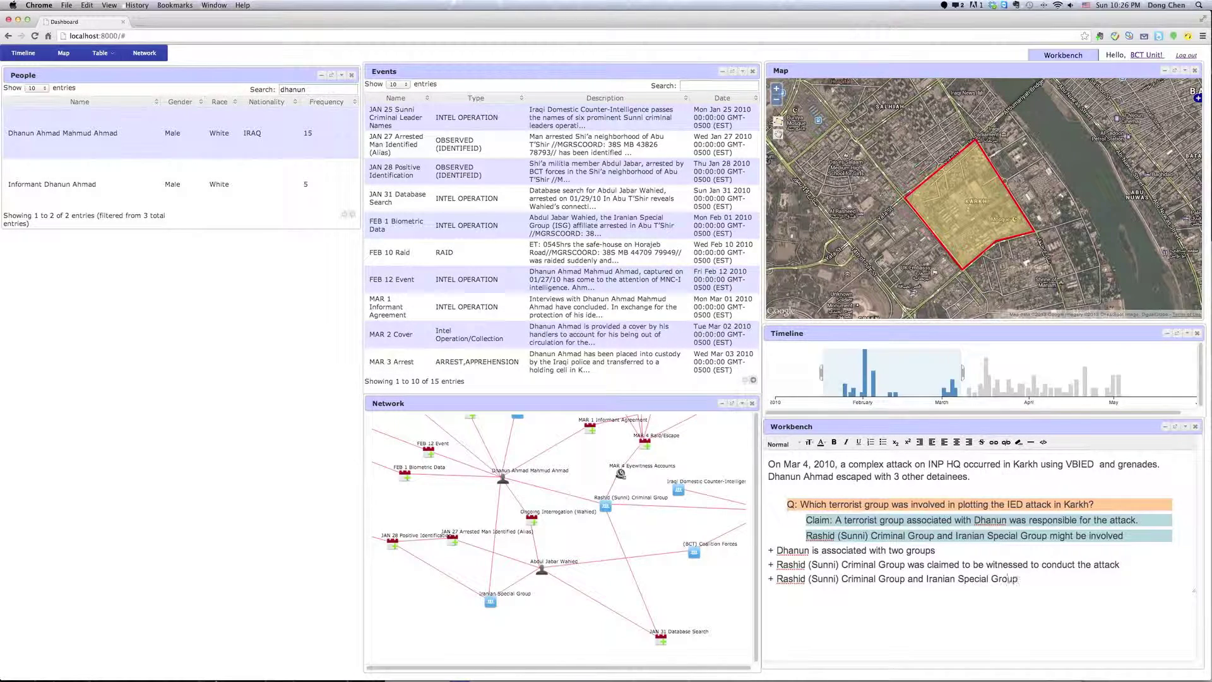
text( are closely linked through Abdul Jabar Wahied)
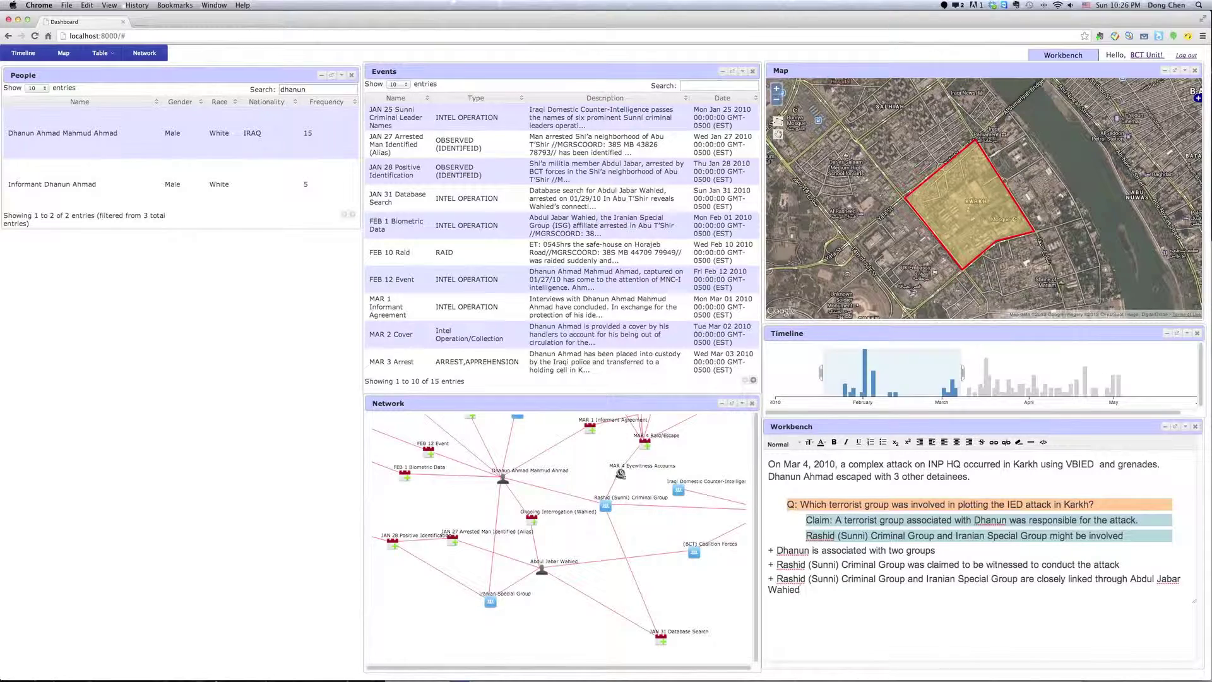
Step: Add a counter-evidence line reading "- No indicators exist that two groups have IED." below the three "+" lines
key(Return)
text(- No indicators exist that two groups hav)
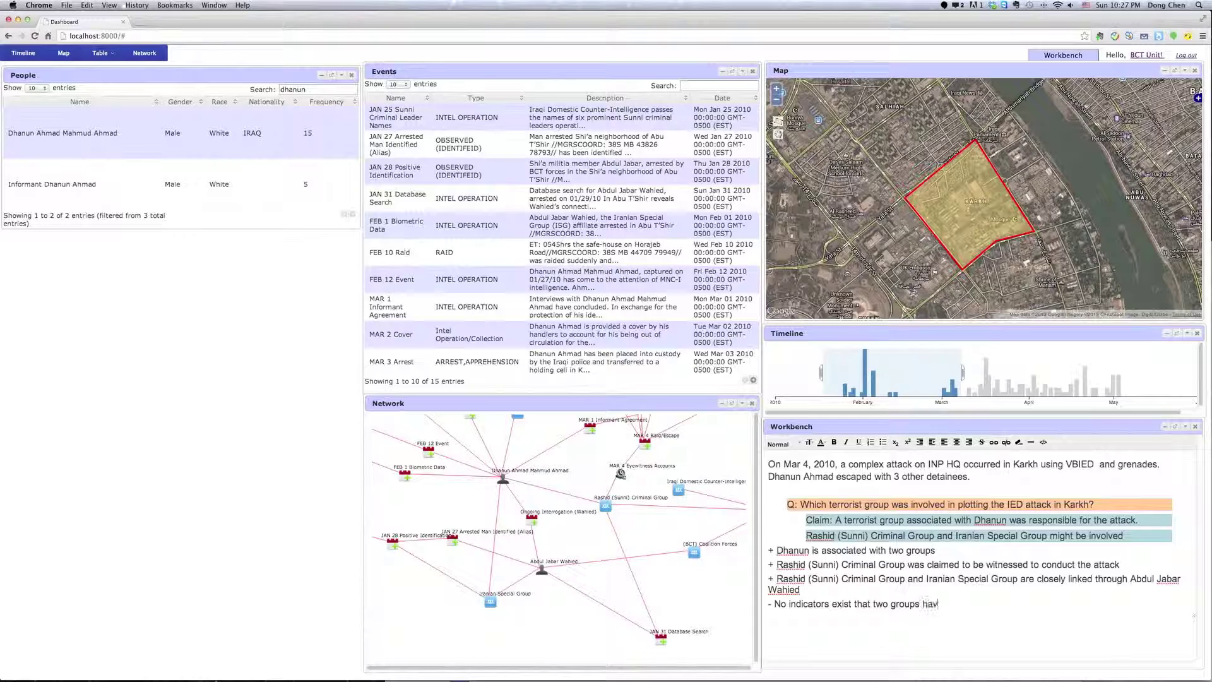
text(e IED.)
Step: Mark the three "+" lines and the "-" line below the claims as evidence
drag(964, 604, 726, 546)
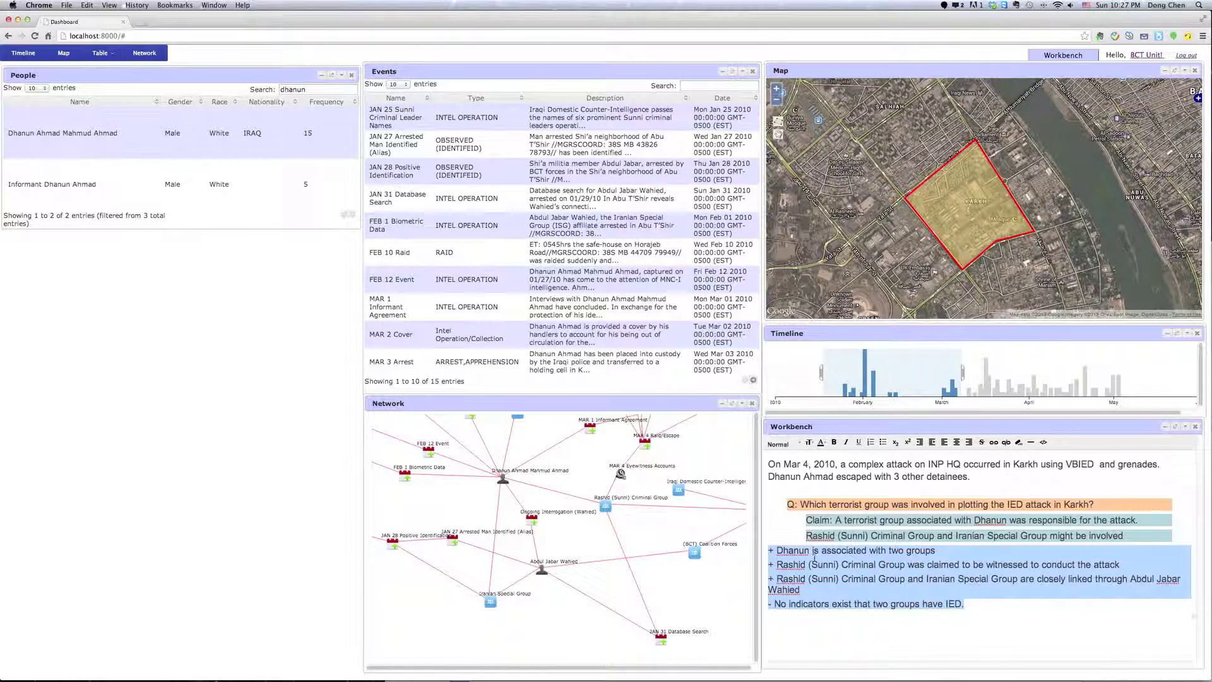
right_click(814, 557)
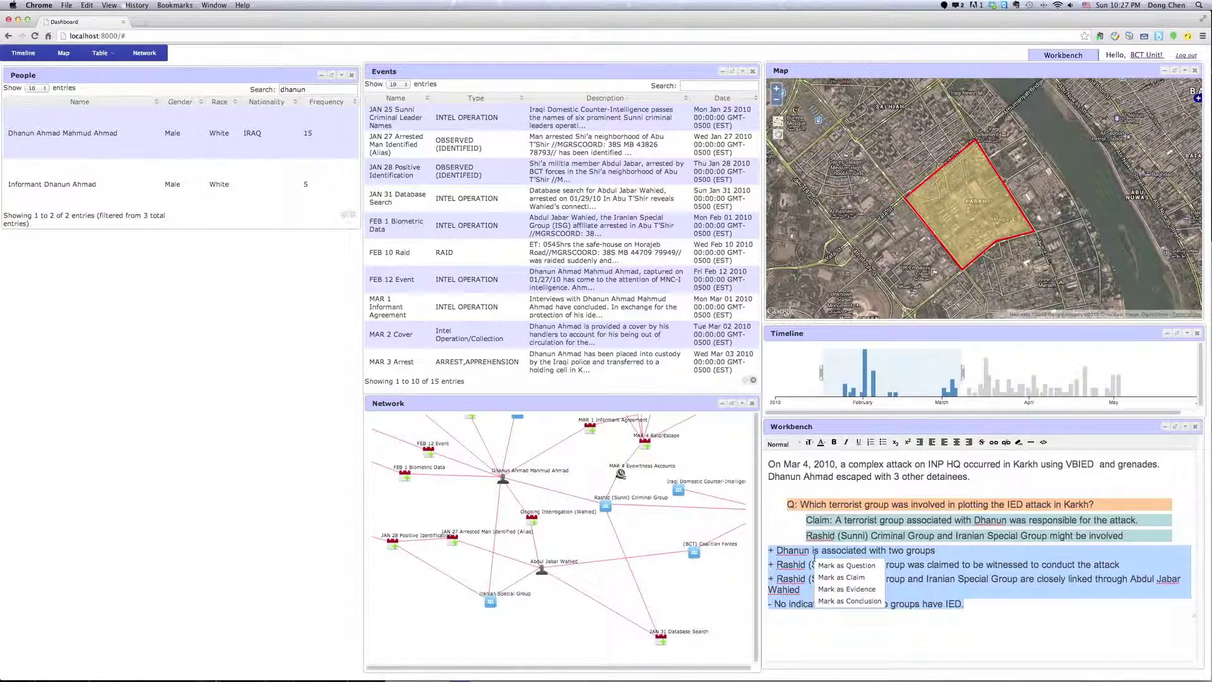
click(835, 590)
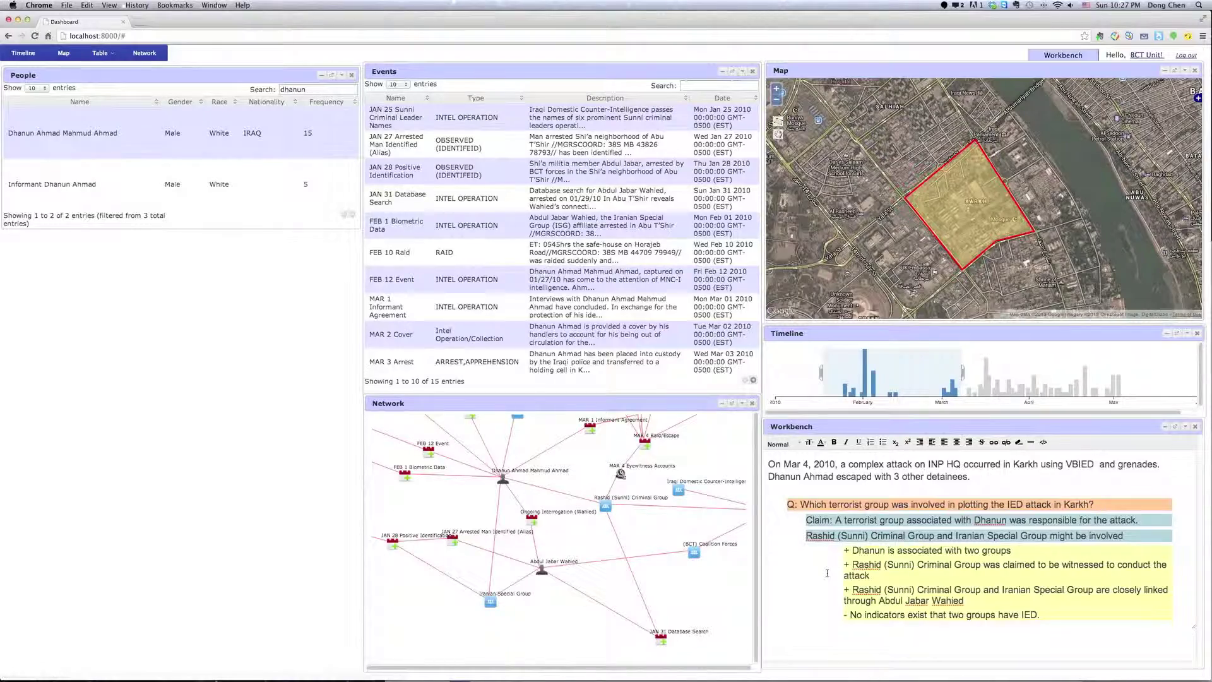